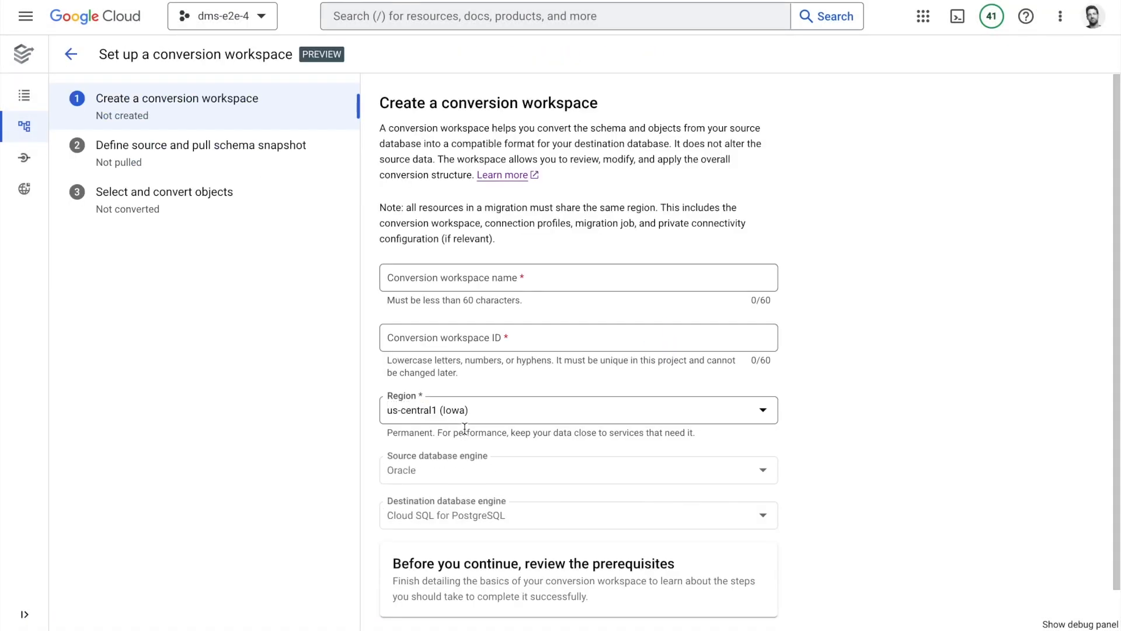
Step: Name the conversion workspace "demo oracle" and keep the us-central1 (Iowa) region
left_click(518, 284)
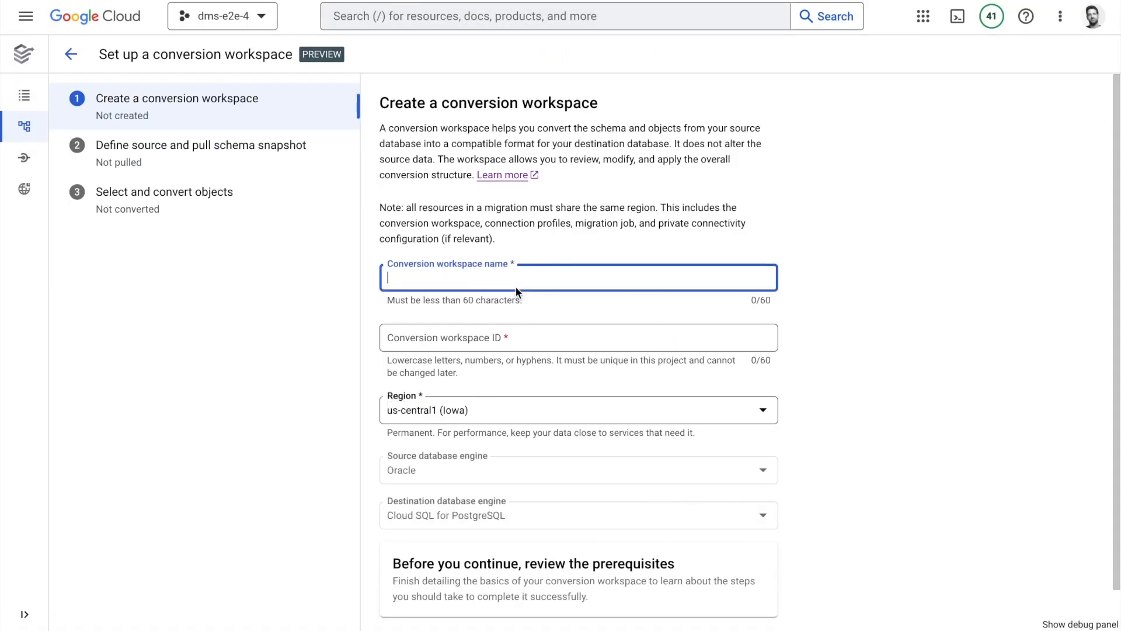
type("demo oracle")
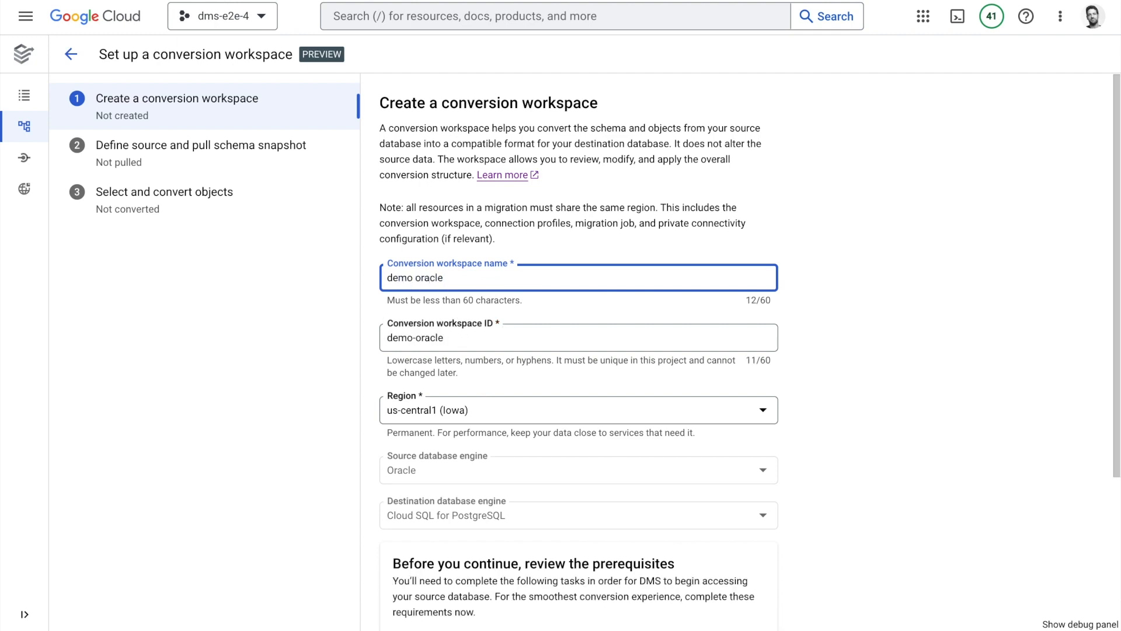
key("Tab")
key("Tab")
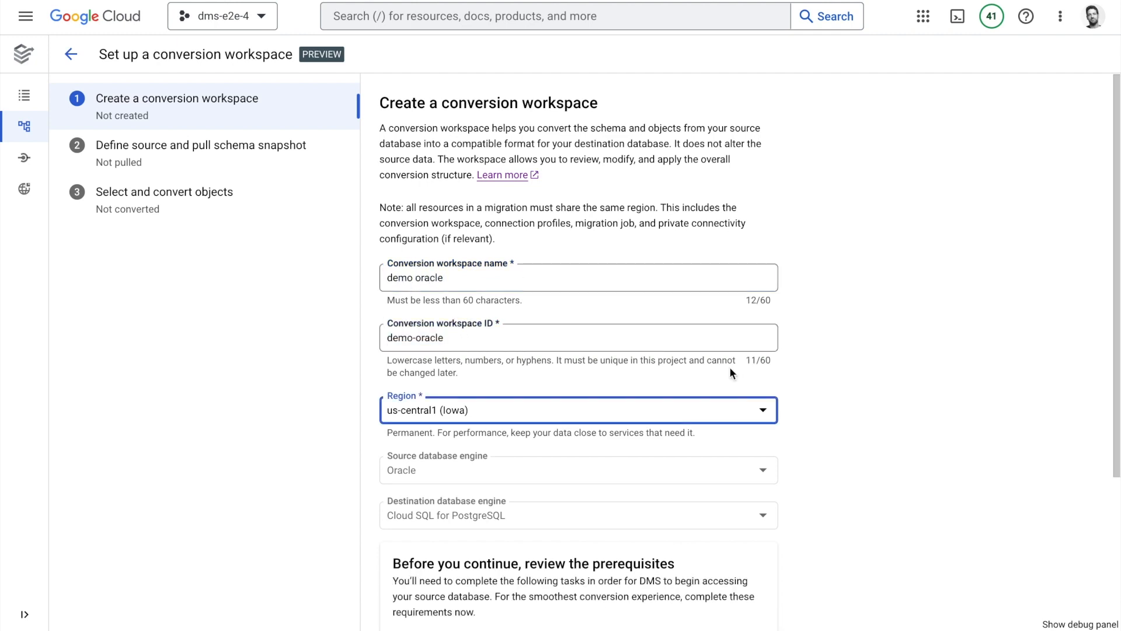
key("Tab")
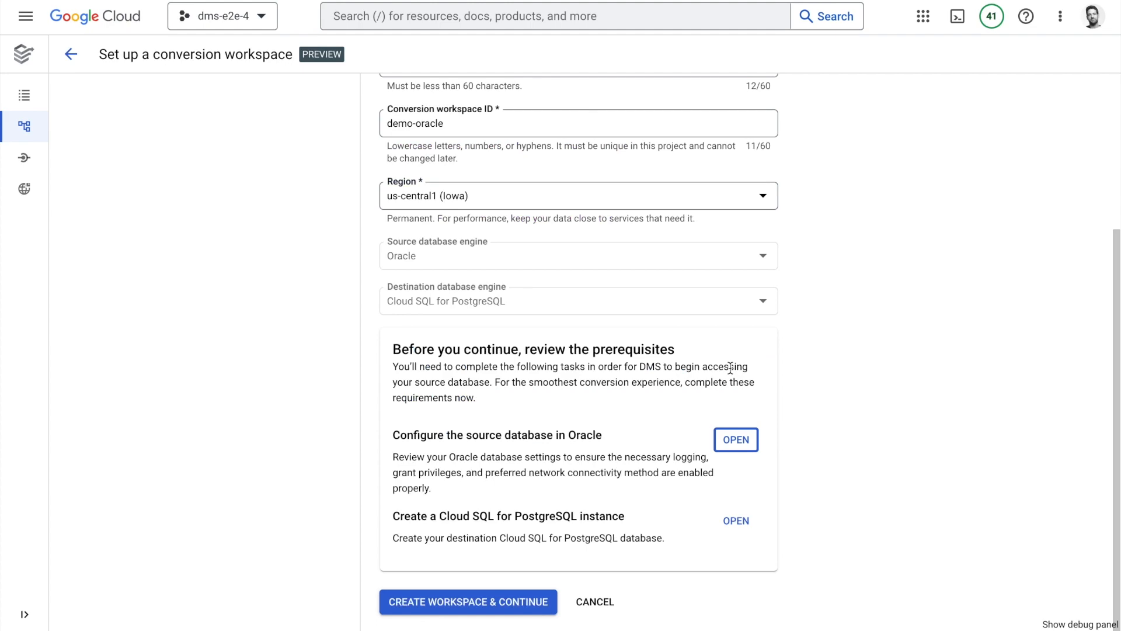
Step: Review the prerequisites for the Oracle source and the Cloud SQL for PostgreSQL instance, and create the workspace
left_click(735, 446)
left_click(785, 611)
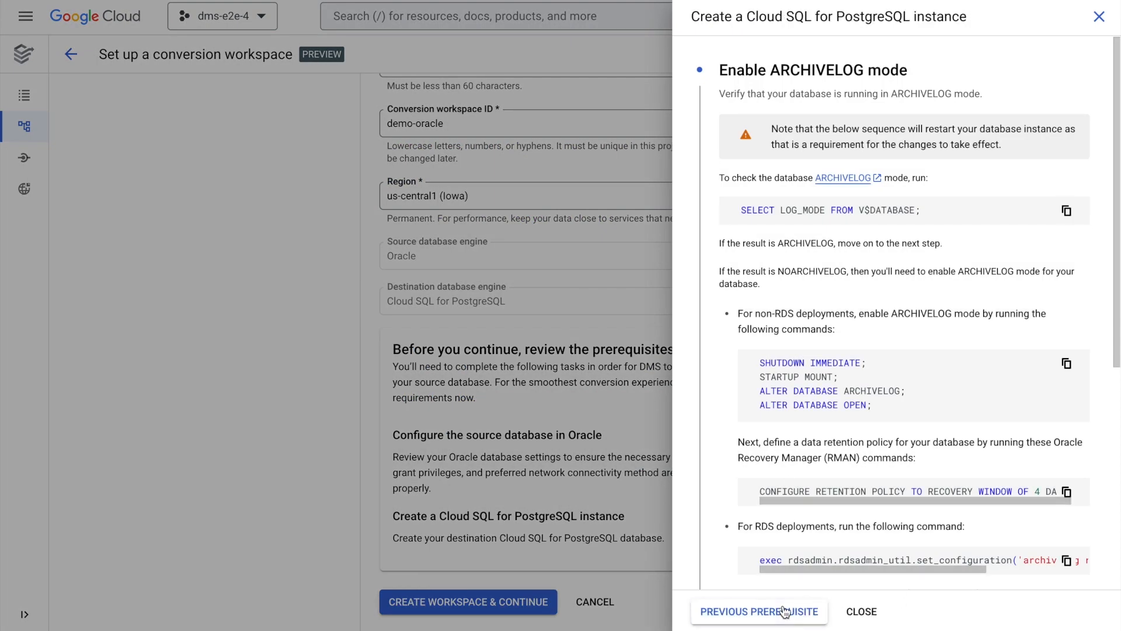
left_click(801, 613)
left_click(843, 611)
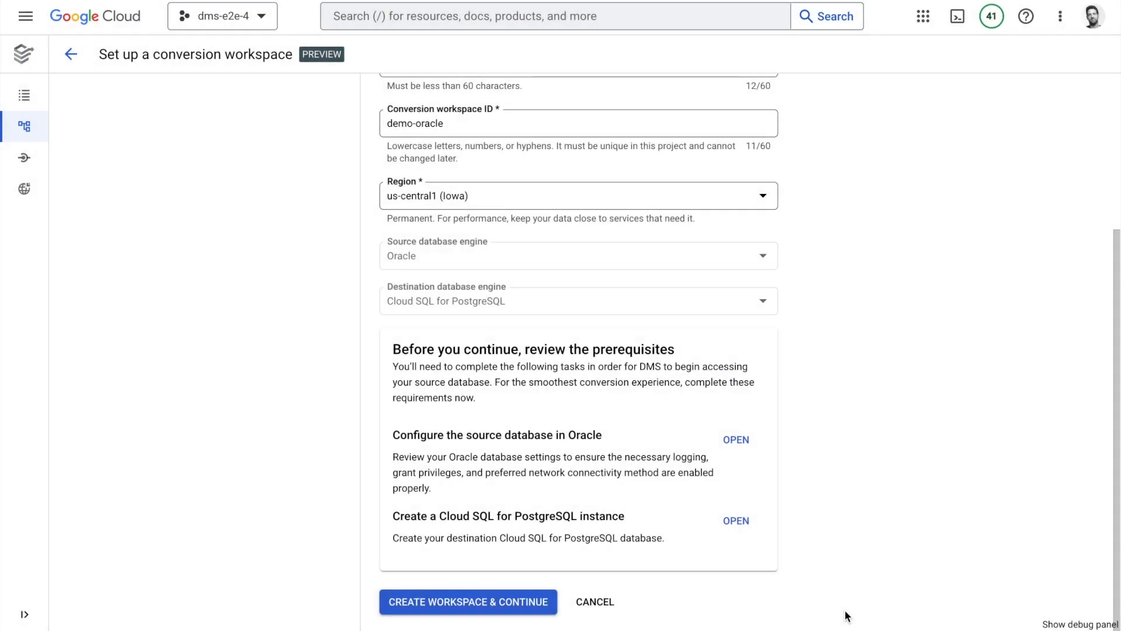
left_click(479, 600)
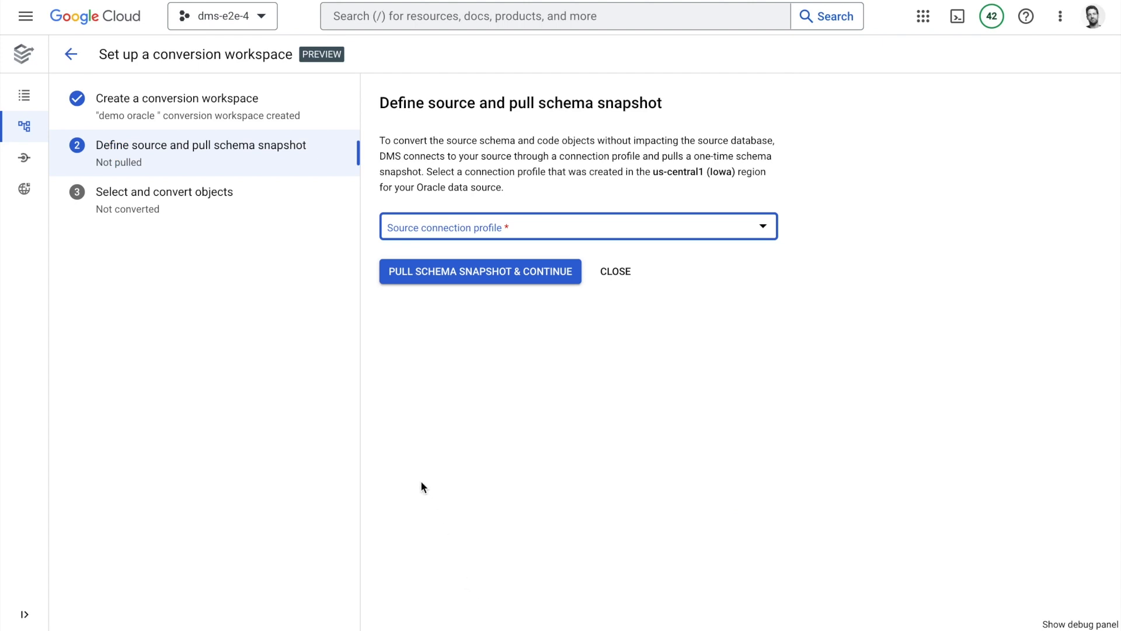
Step: Test the Oracle Source connection profile as the workspace's source and pull its schema snapshot
left_click(627, 232)
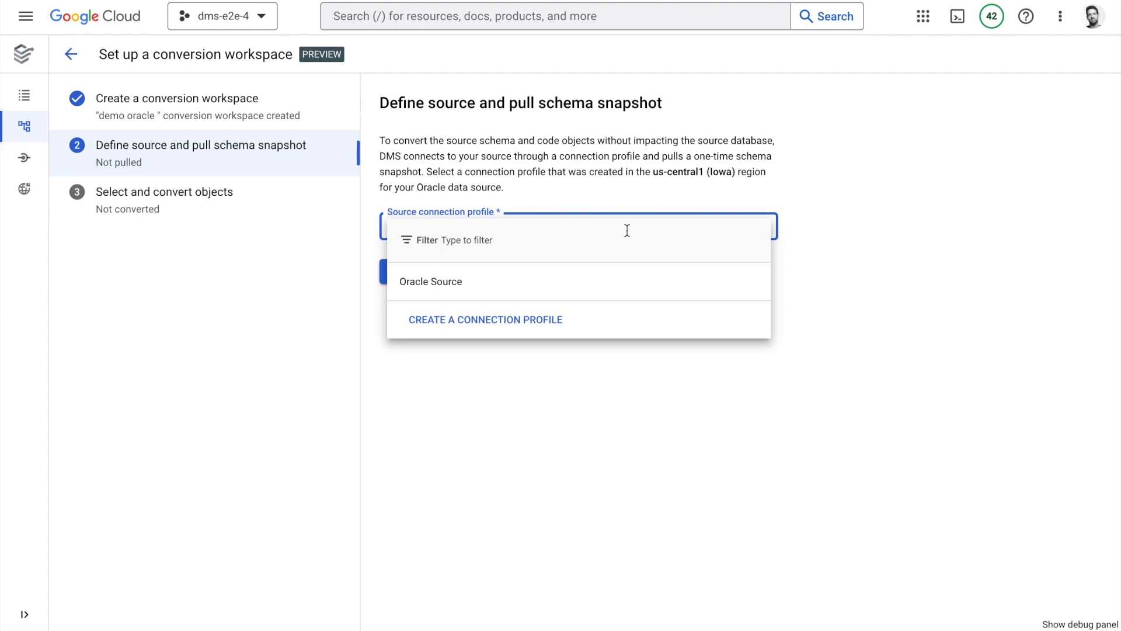
left_click(564, 283)
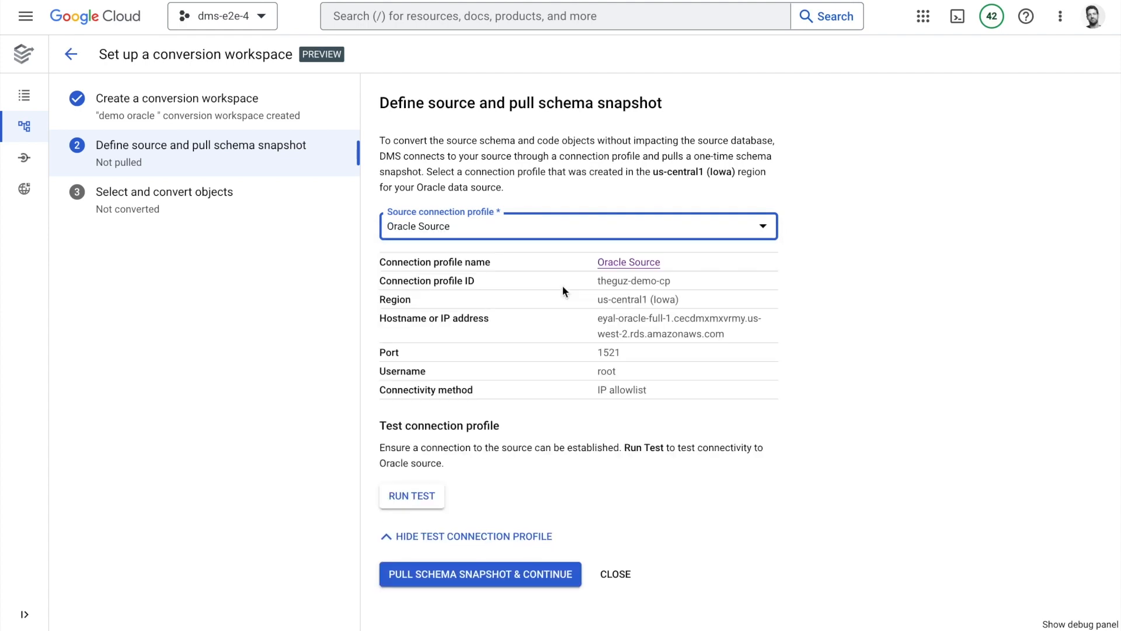
left_click(435, 497)
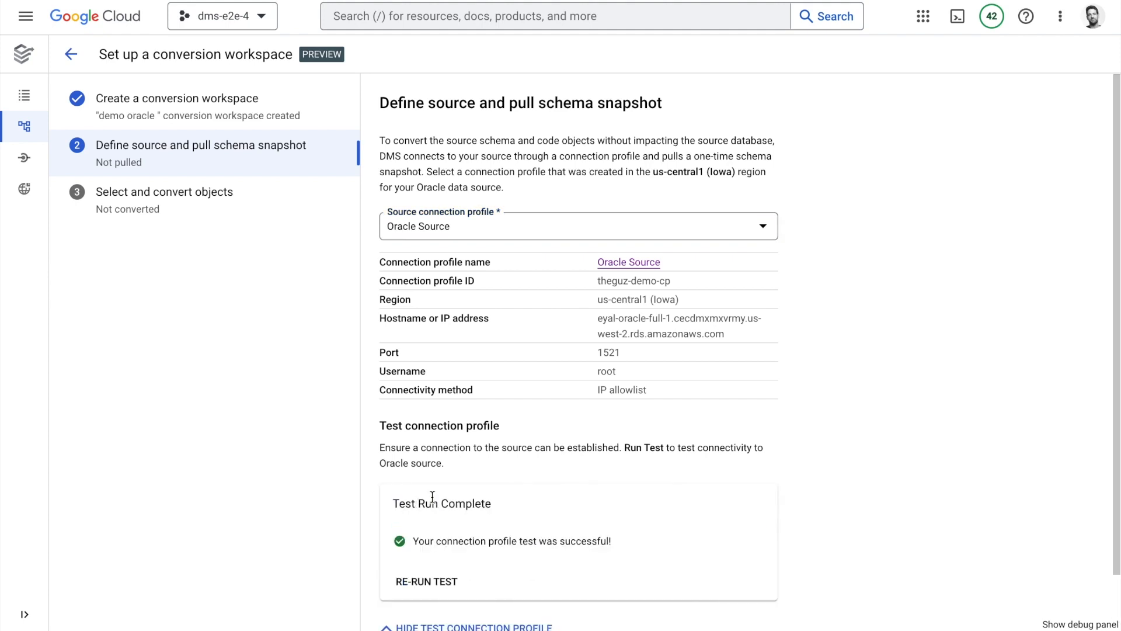
scroll(433, 496, "down", 1)
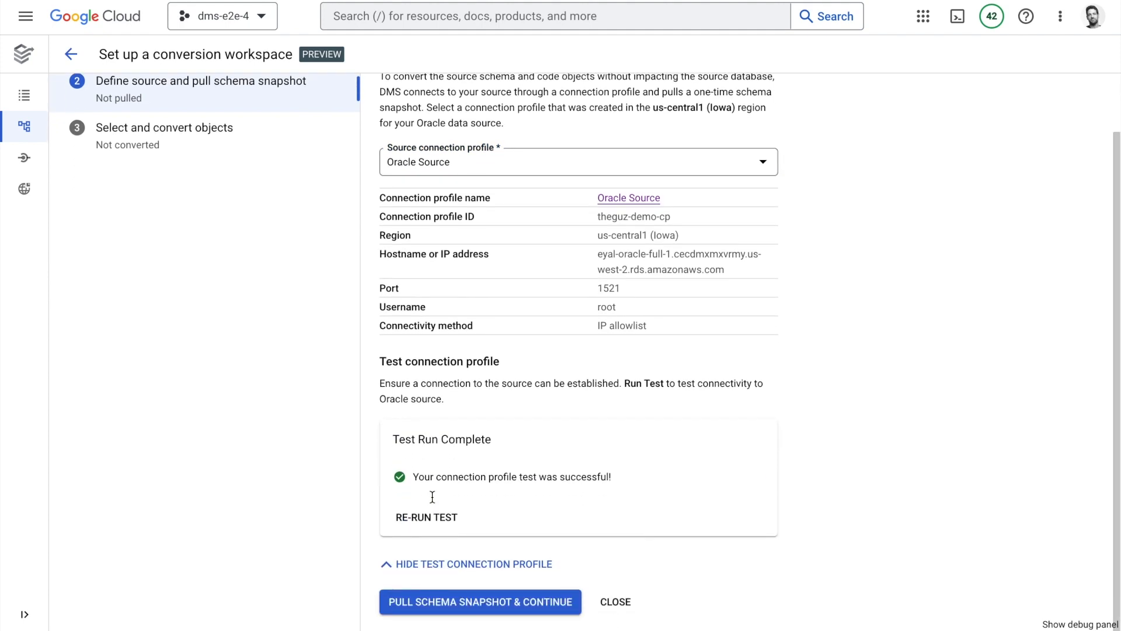
left_click(450, 606)
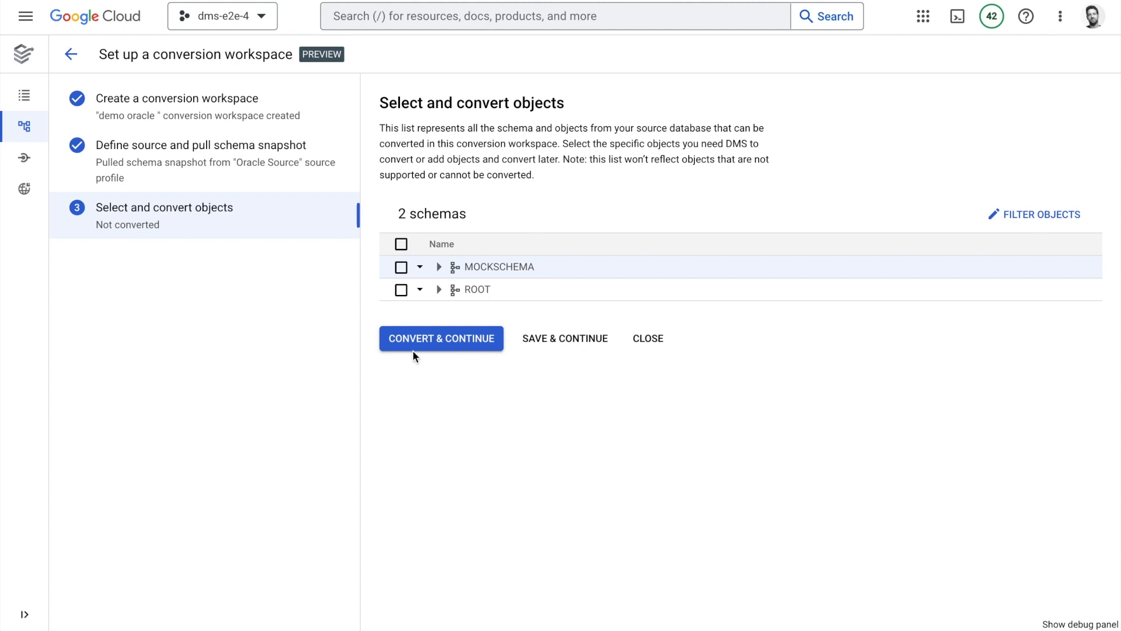
Step: Convert the functions, tables, stored procedures and views of MOCKSCHEMA
left_click(439, 266)
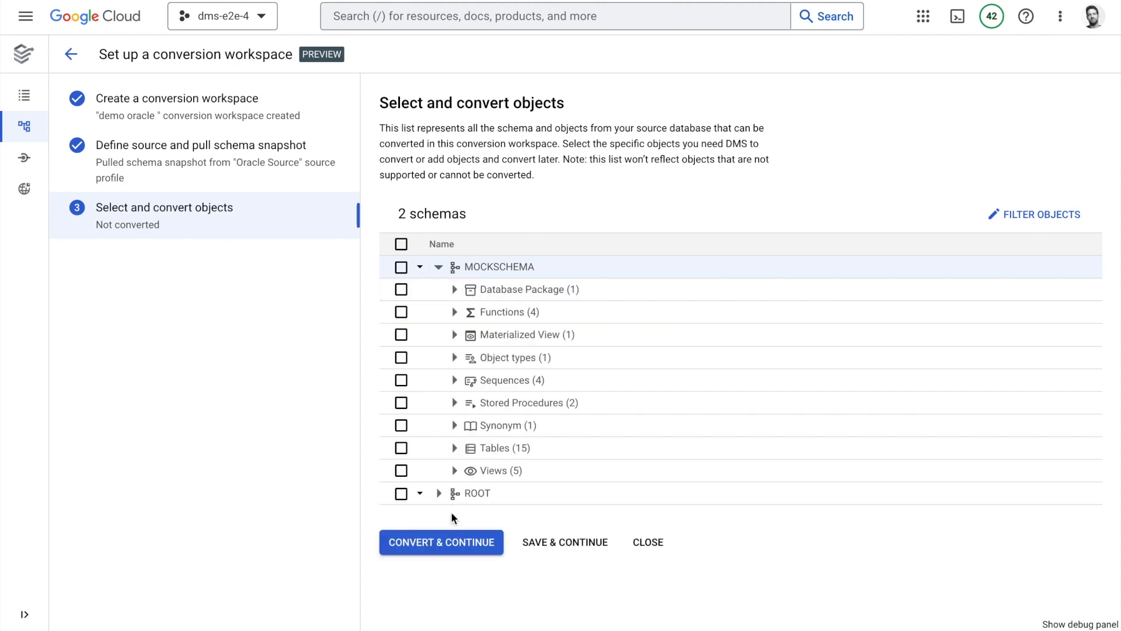
left_click(455, 313)
left_click(455, 539)
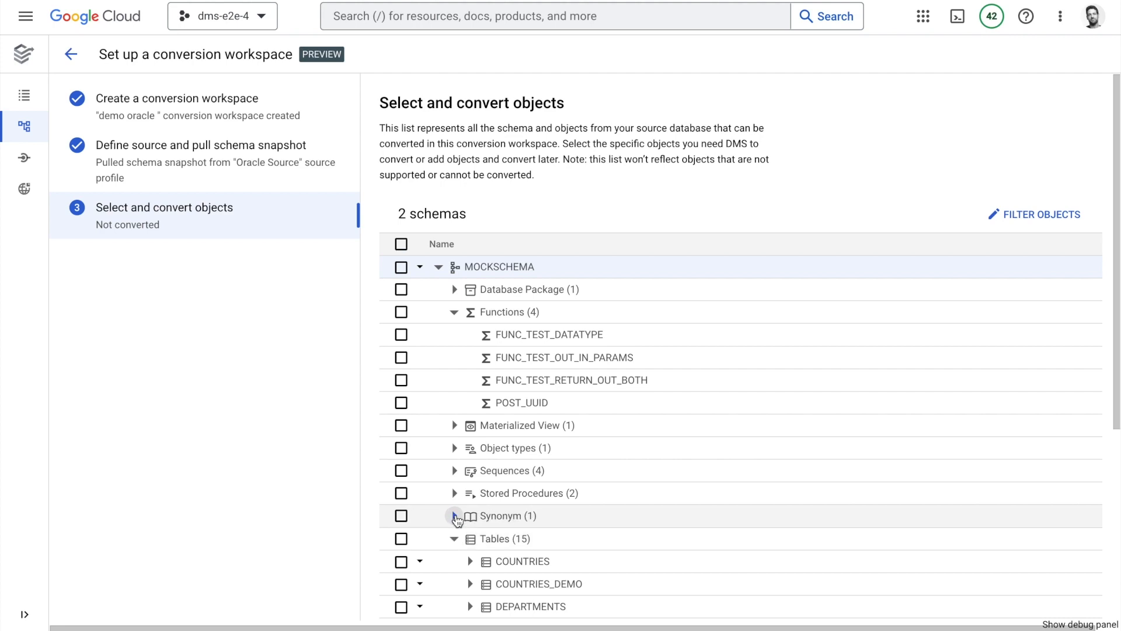
left_click(401, 313)
left_click(401, 539)
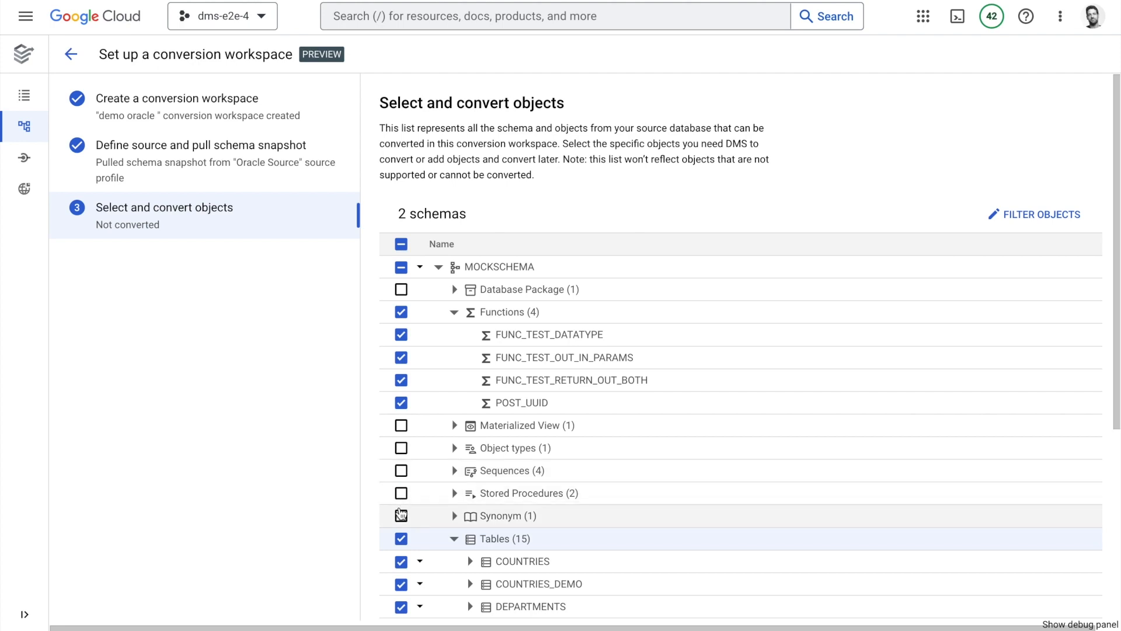
left_click(401, 493)
scroll(411, 595, "down", 5)
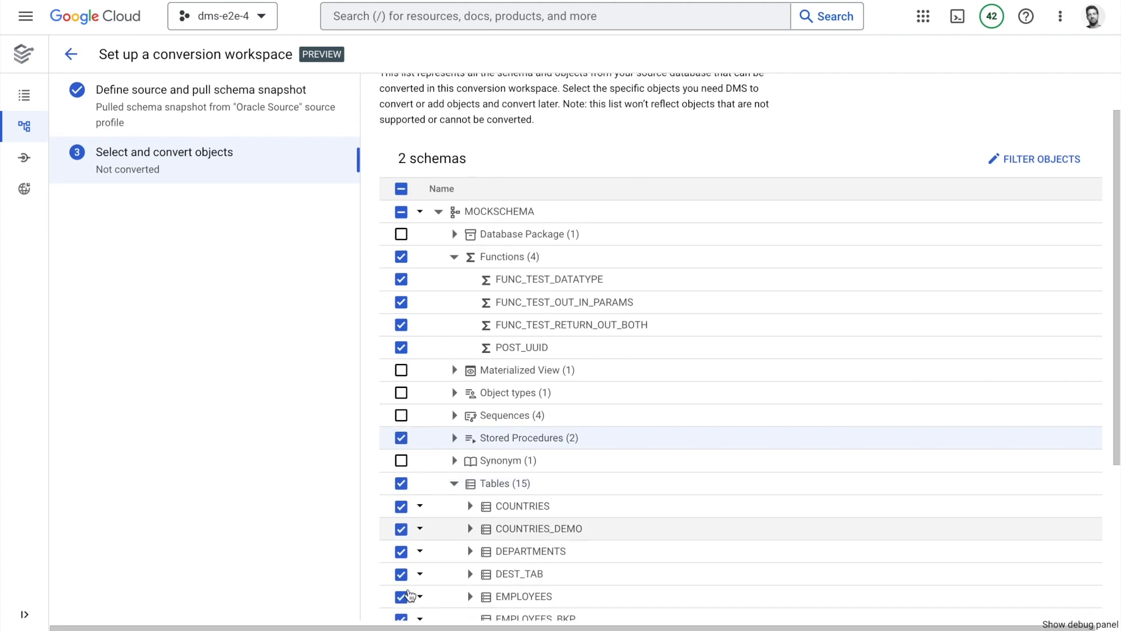
left_click(402, 518)
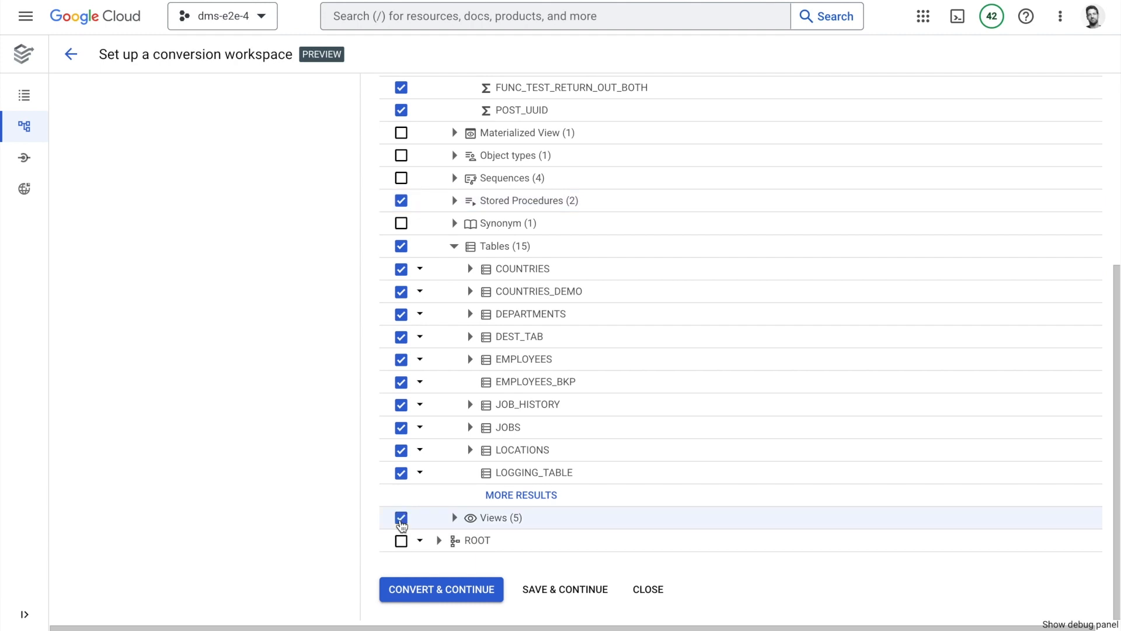
left_click(441, 589)
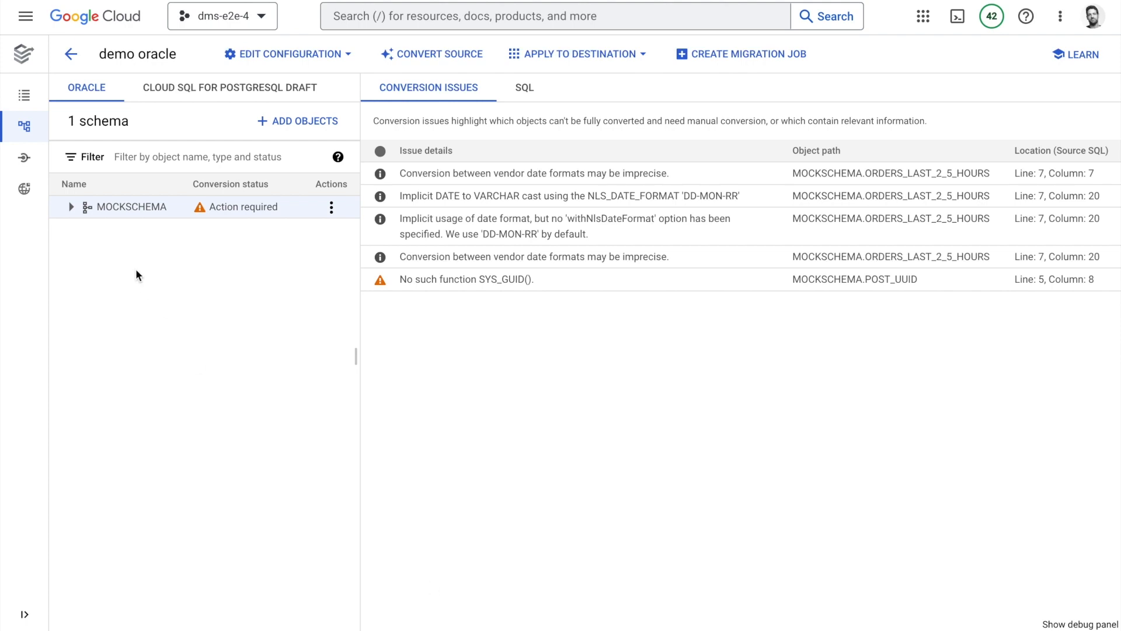
Step: Examine the object tree of MOCKSCHEMA in the Oracle source and in the Cloud SQL for PostgreSQL draft
left_click(71, 207)
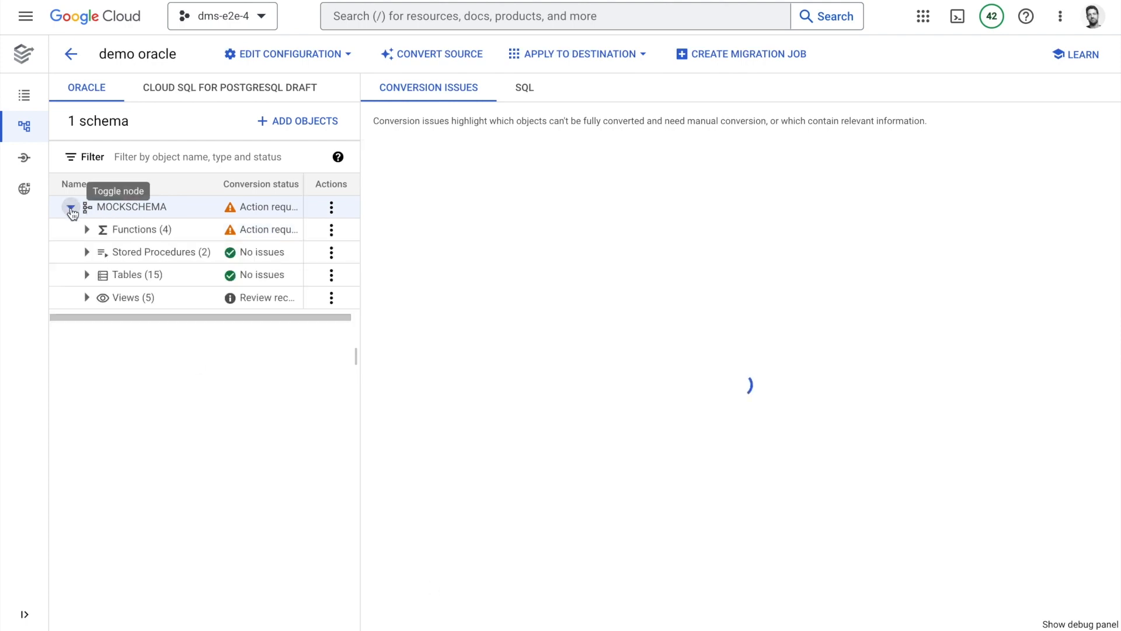
left_click(85, 230)
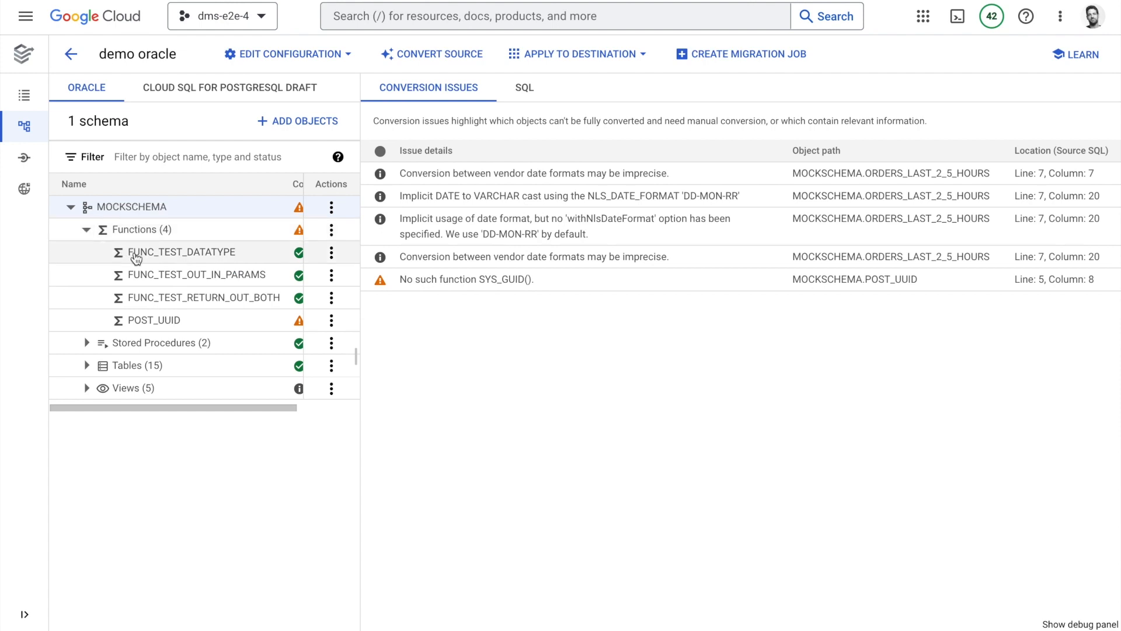
left_click(241, 83)
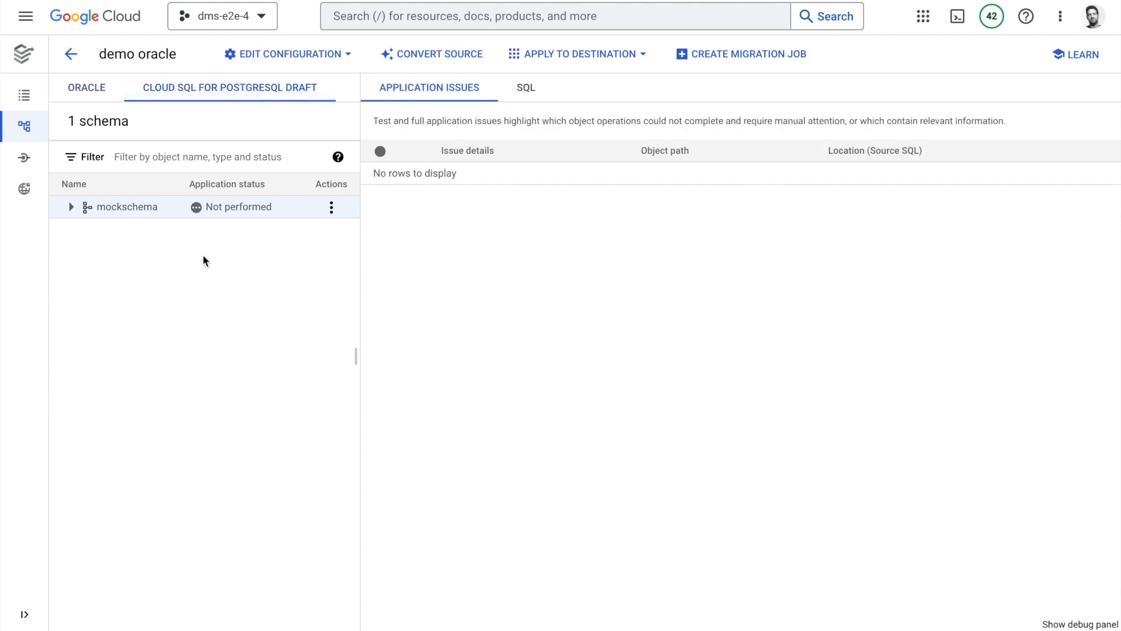
left_click(71, 208)
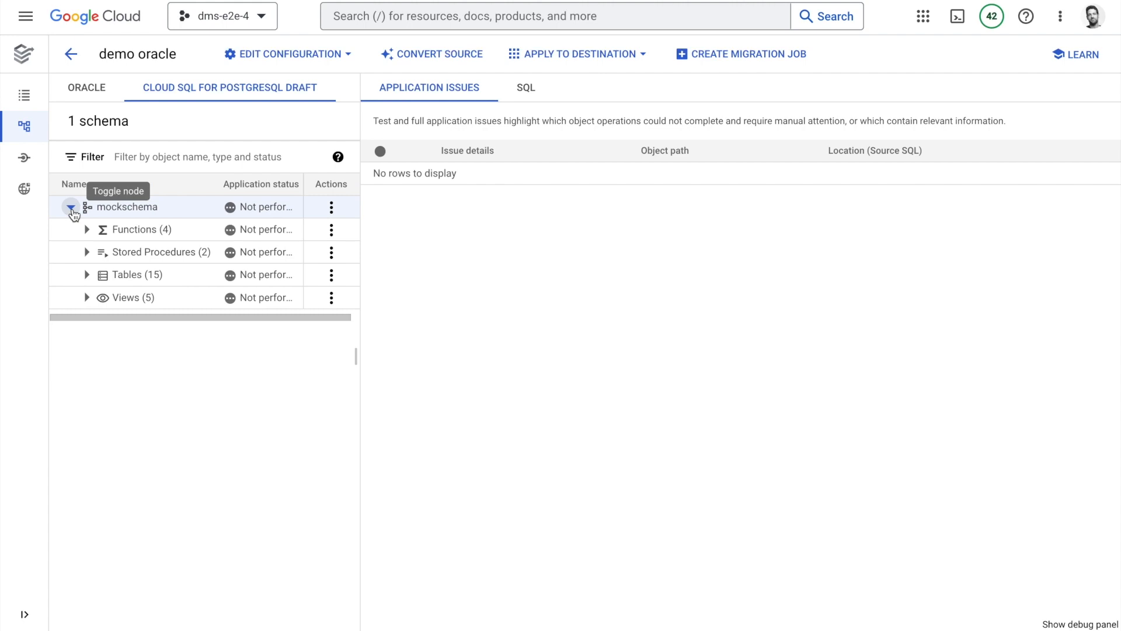
Step: Compare the Oracle and PostgreSQL draft code of FUNC_TEST_DATATYPE and check the function's conversion issues
left_click(102, 92)
left_click(171, 252)
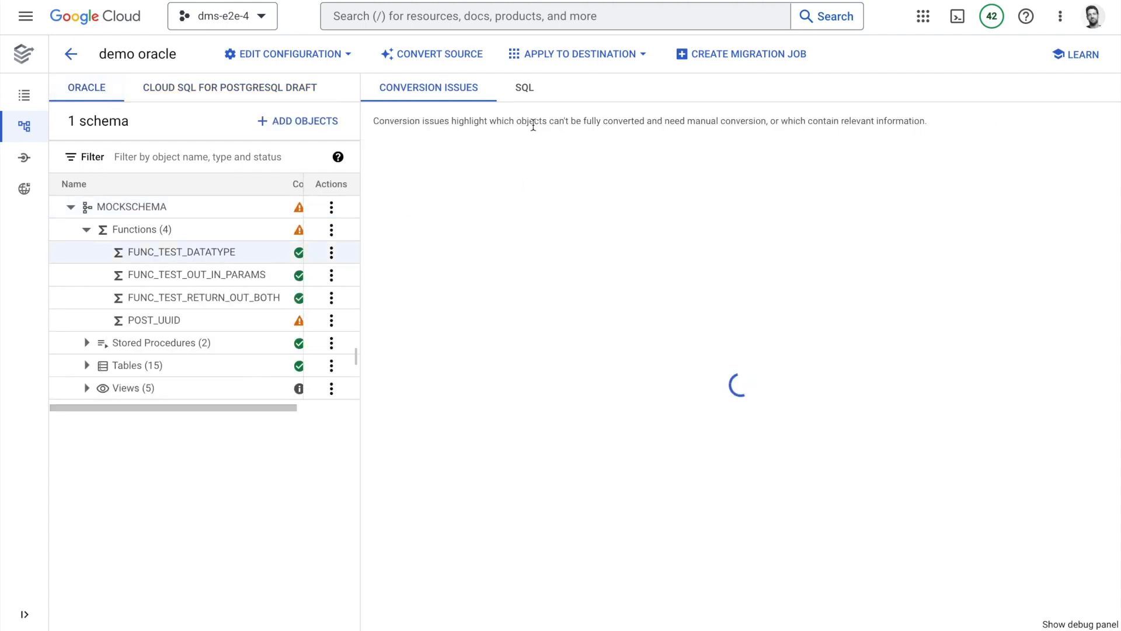
left_click(524, 89)
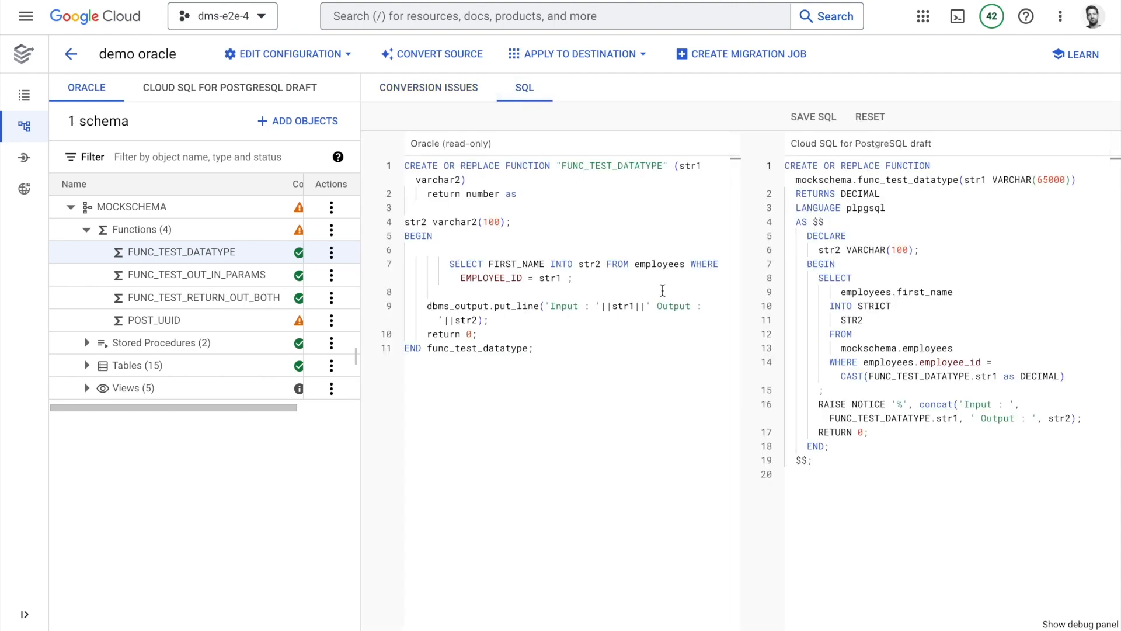
left_click(445, 91)
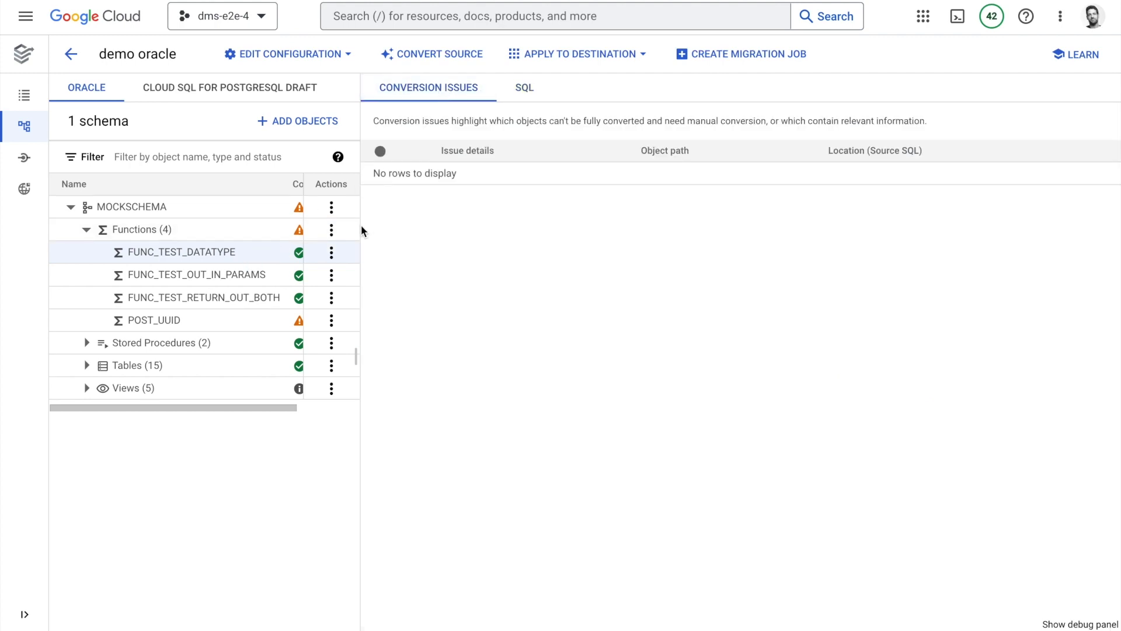
Step: Widen the object tree to read the conversion statuses and review the issues of the ORDERS_LAST_2_5_HOURS view
left_click_drag(357, 228, 561, 246)
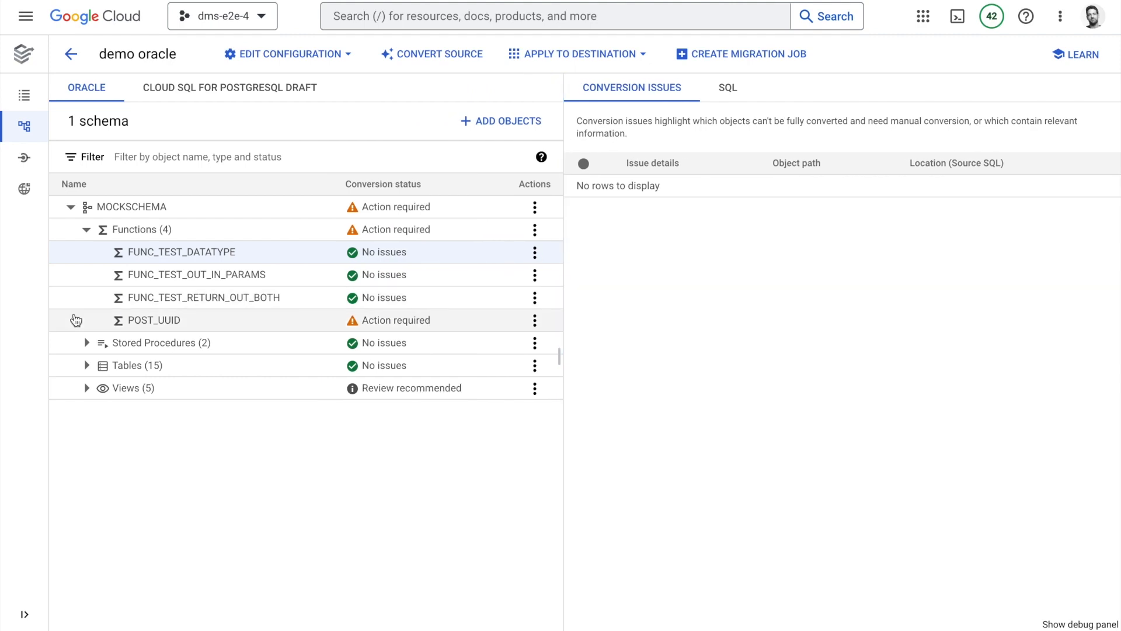
left_click(87, 388)
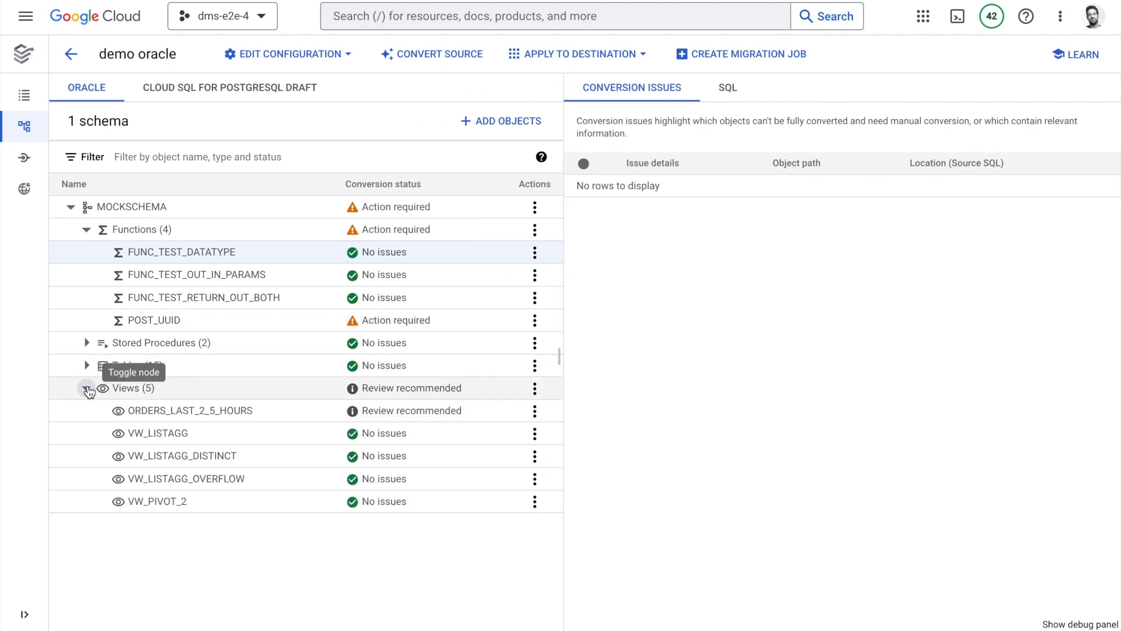
left_click(168, 418)
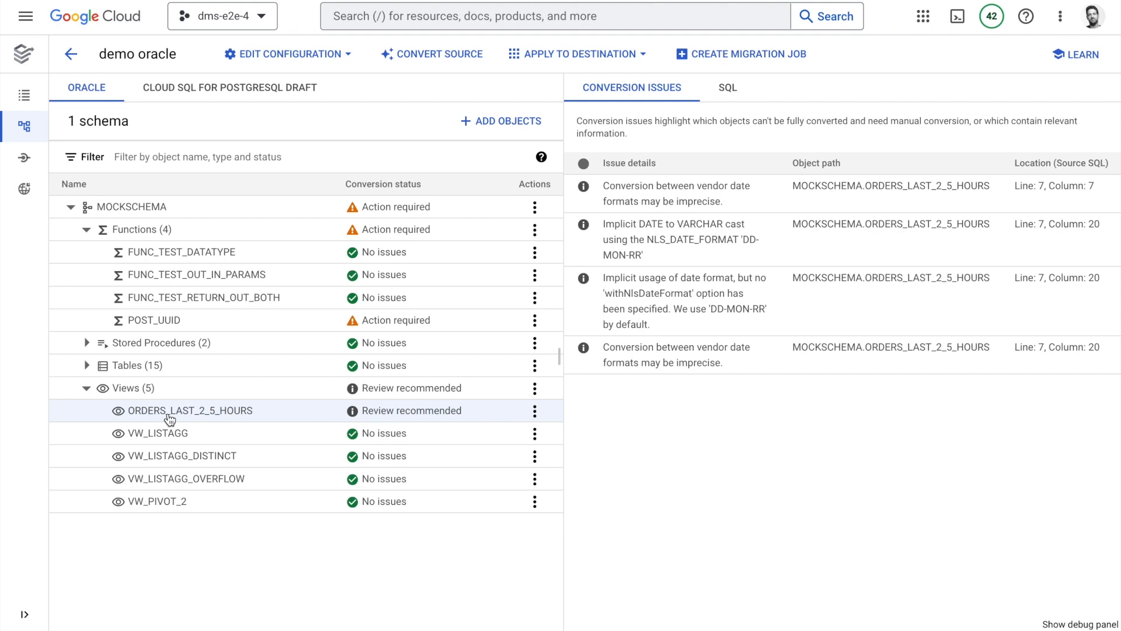
Step: Review the conversion issue of the POST_UUID function and show its SQL in a widened code area
left_click(222, 322)
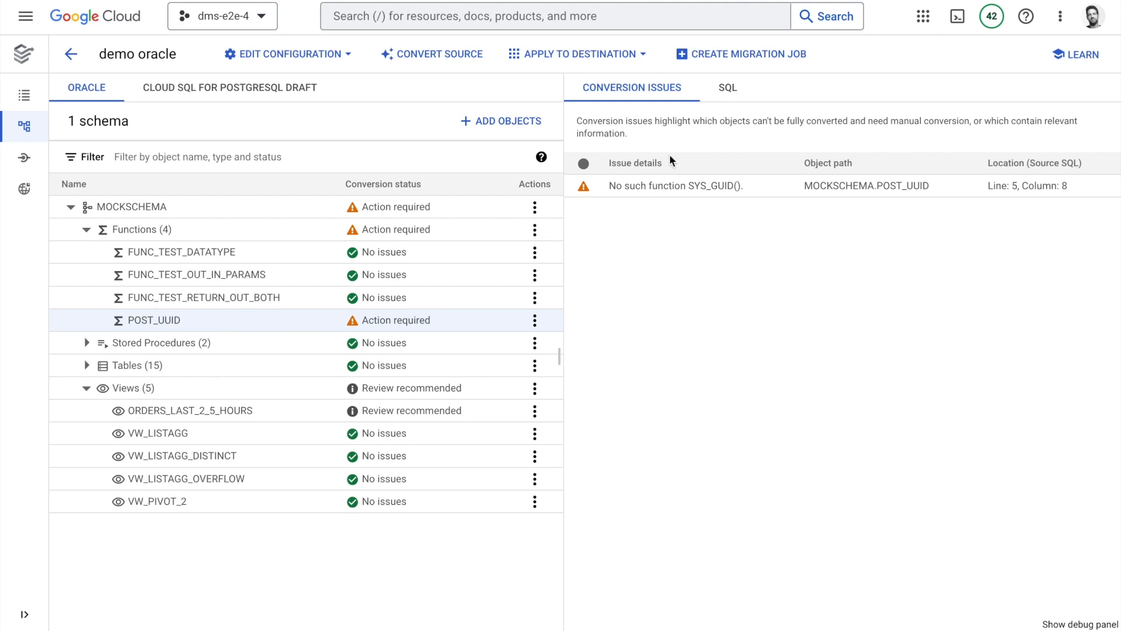
left_click(734, 102)
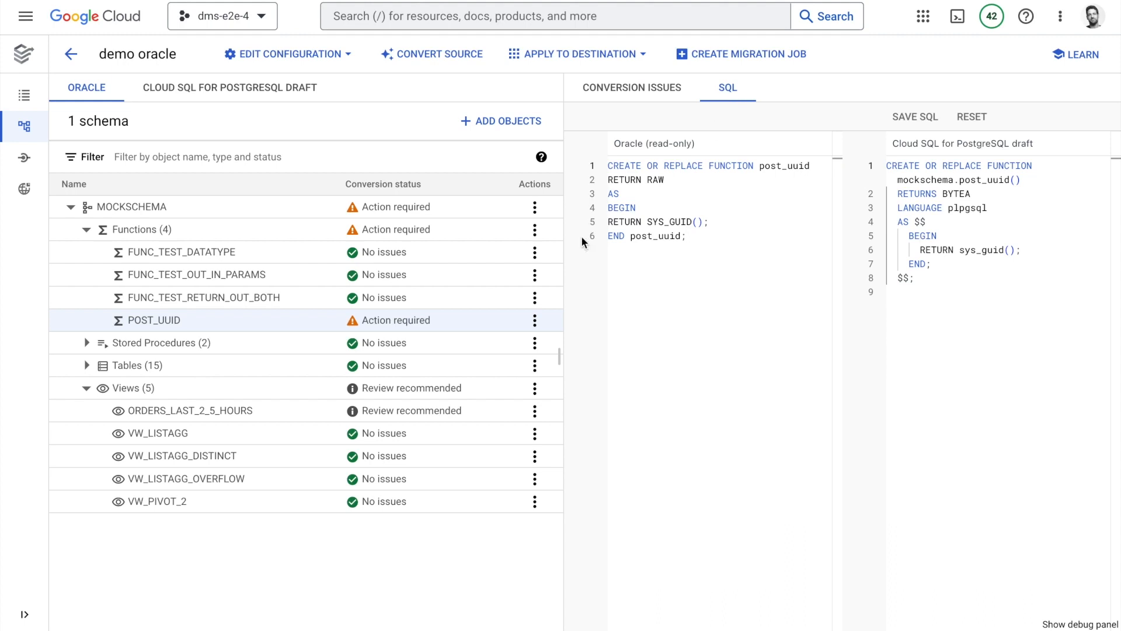
left_click_drag(560, 356, 366, 361)
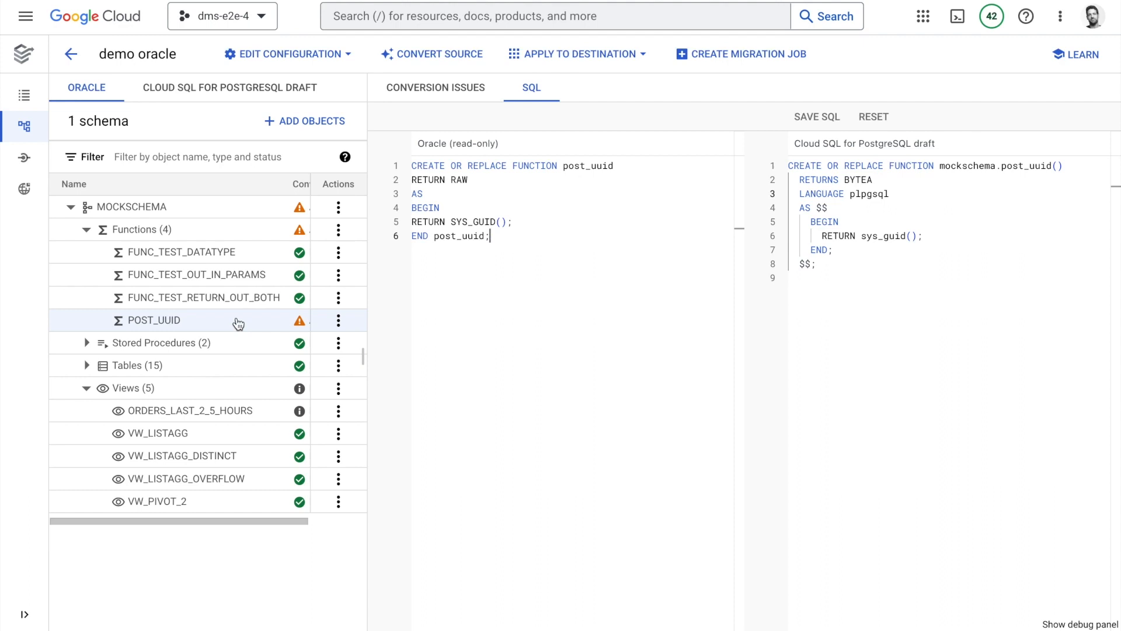
Step: Insert the line create extension "uuid-ossp"; above the function definition in the PostgreSQL draft of POST_UUID
left_click(789, 165)
key("Return")
key("Up")
type("create extension \"uuid-ossp\";")
Step: Replace the function's return value with uuid_generate_v1()::bytea in the PostgreSQL draft and save the SQL
key("Down")
key("Down")
key("Down")
key("Down")
key("Down")
key("Down")
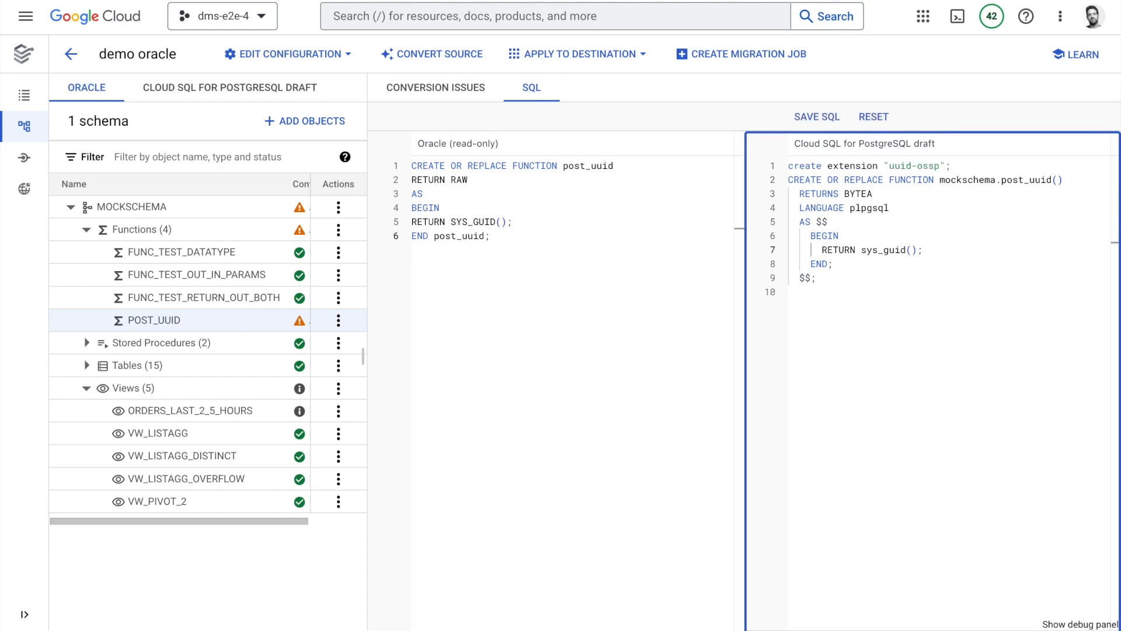
key("ctrl+shift+Left")
key("ctrl+shift+Left")
key("BackSpace")
type("uuid_generate_v1()::bytea")
left_click(829, 121)
left_click(905, 364)
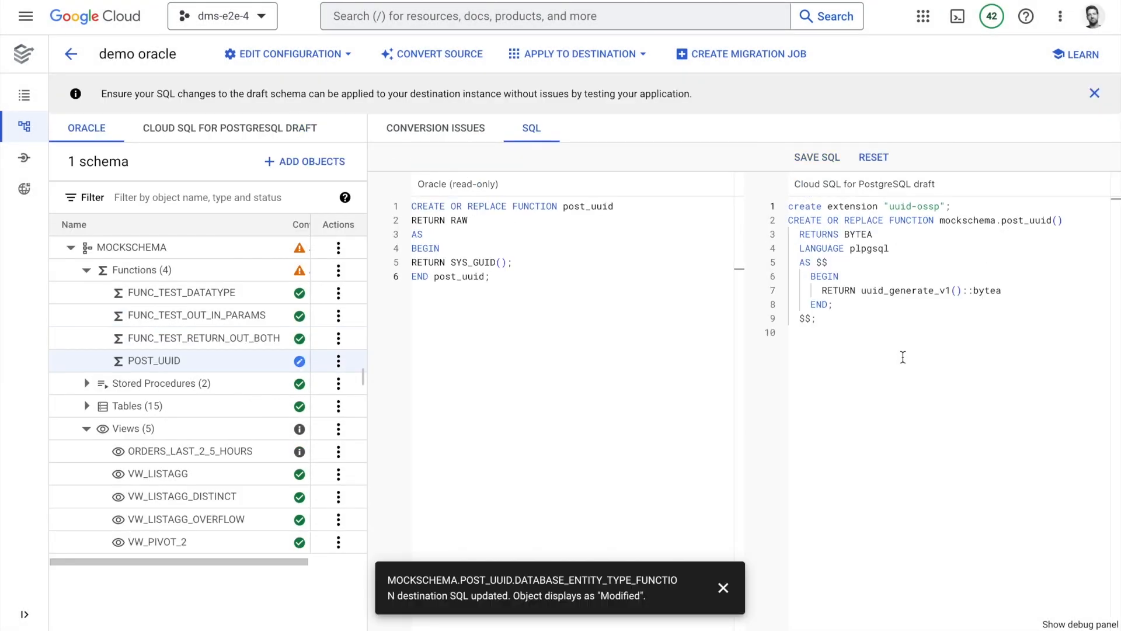
Step: Add the ROOT schema from the source database to the conversion workspace
left_click(301, 158)
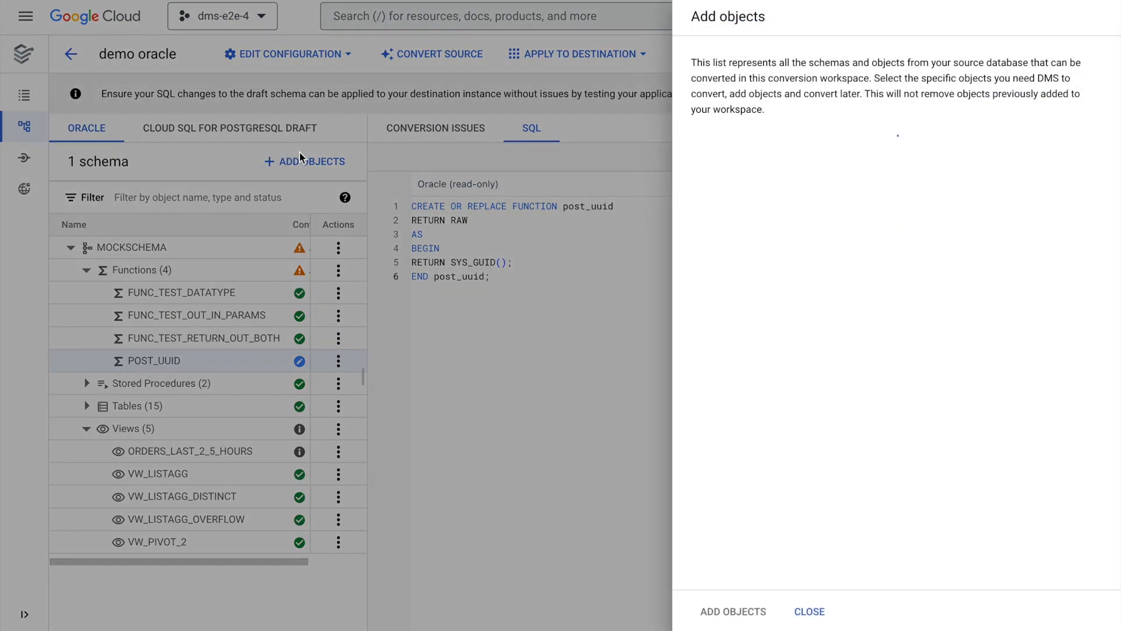
left_click(712, 224)
left_click(740, 618)
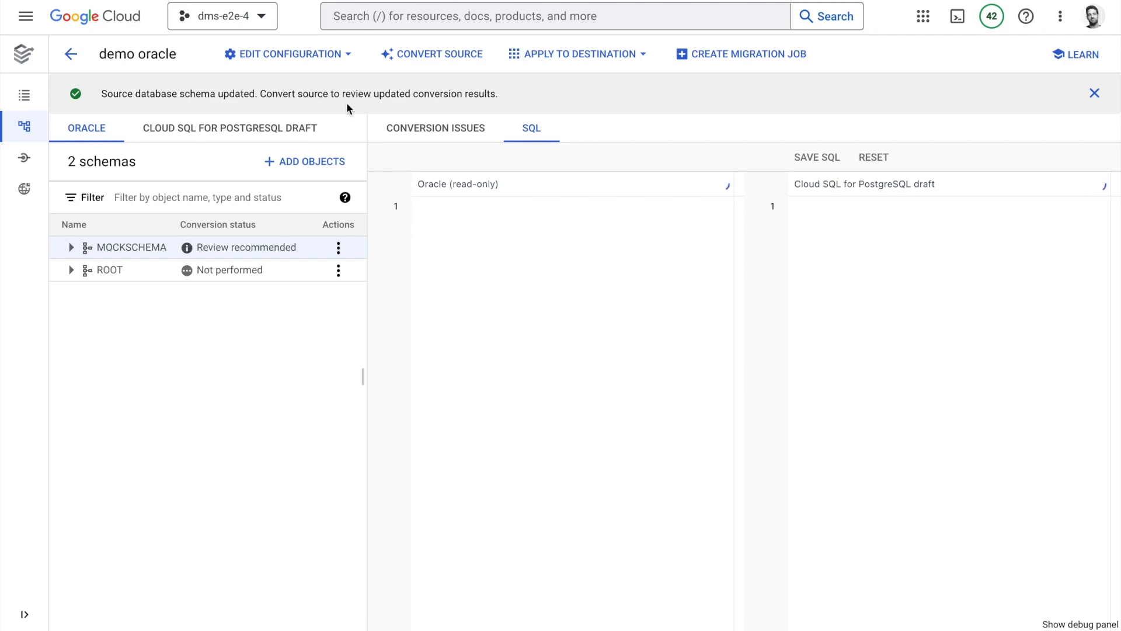
Step: Convert the source objects of the workspace and expand mockschema in the Cloud SQL for PostgreSQL draft
left_click(418, 70)
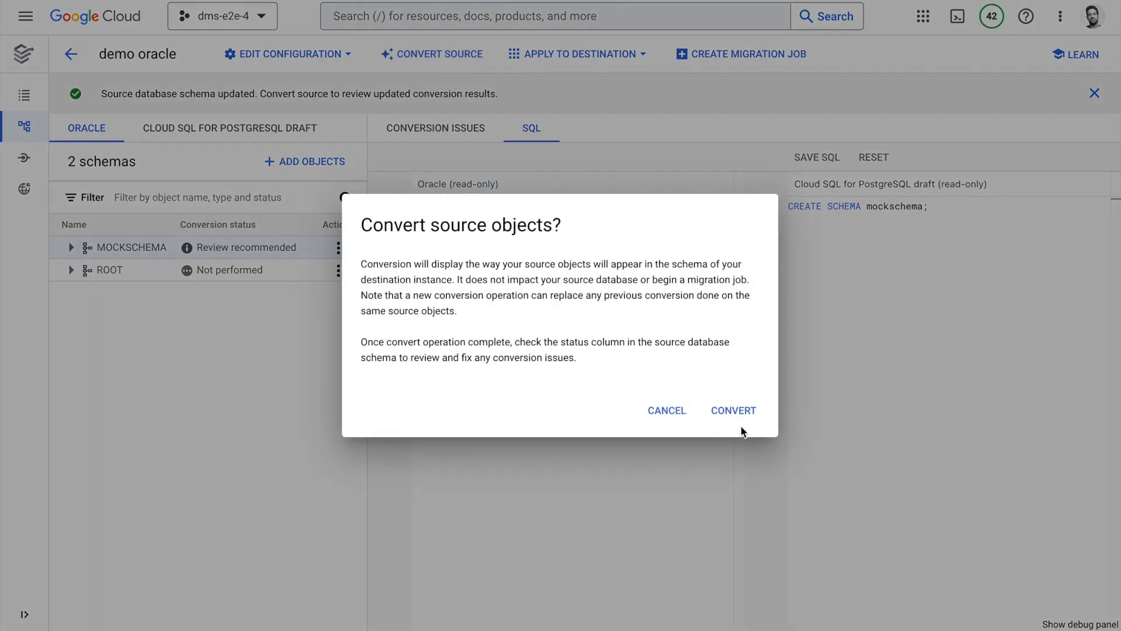
left_click(742, 418)
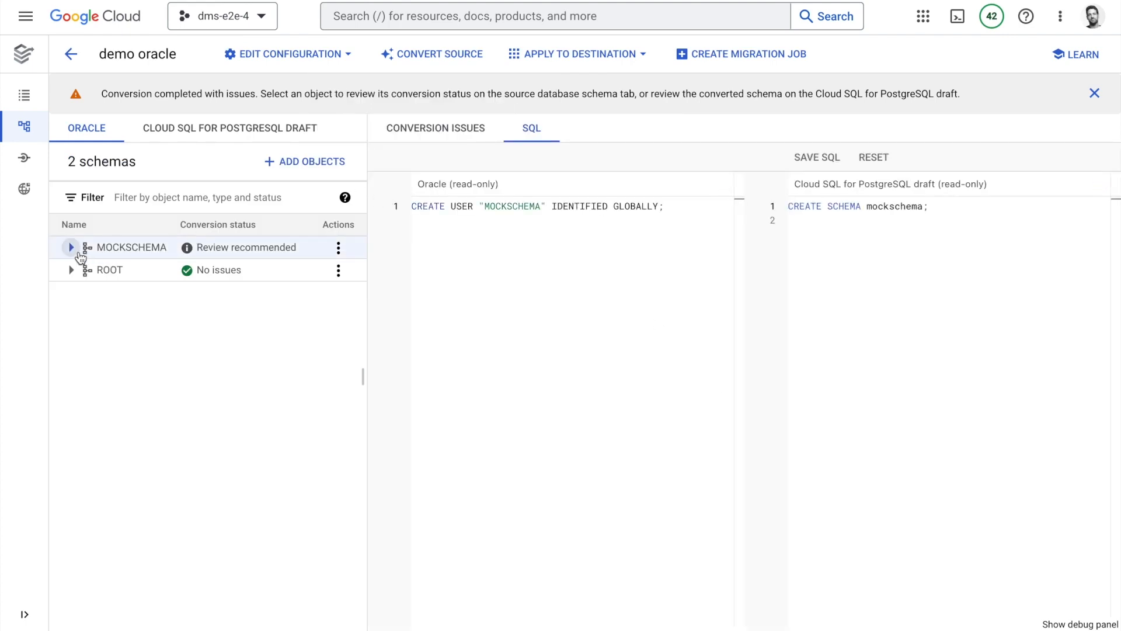
left_click(187, 134)
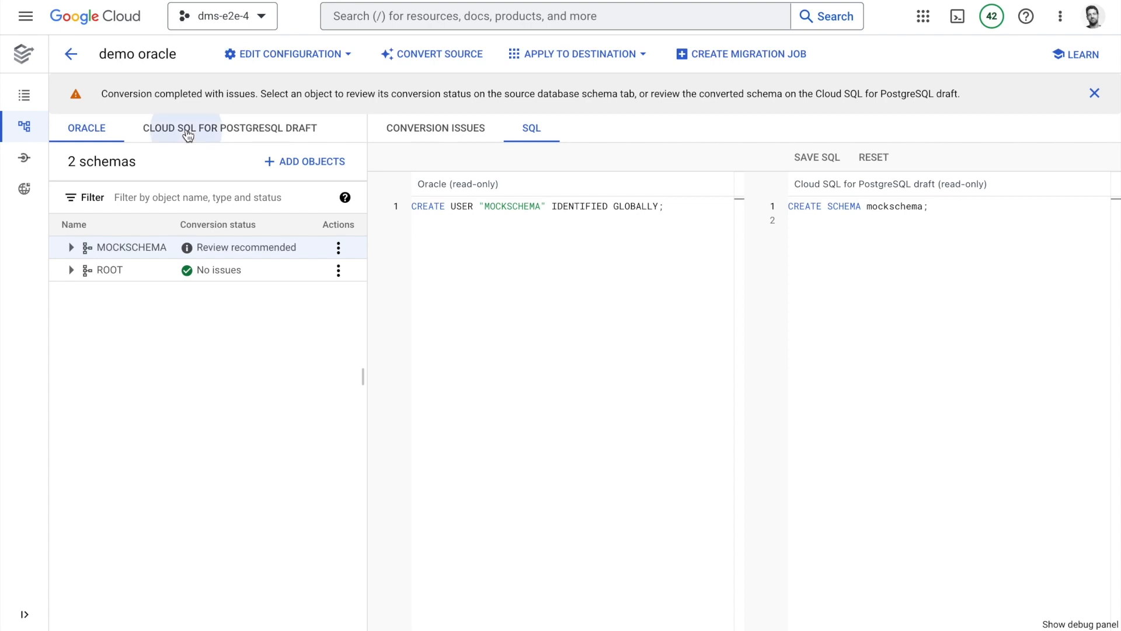
left_click(71, 247)
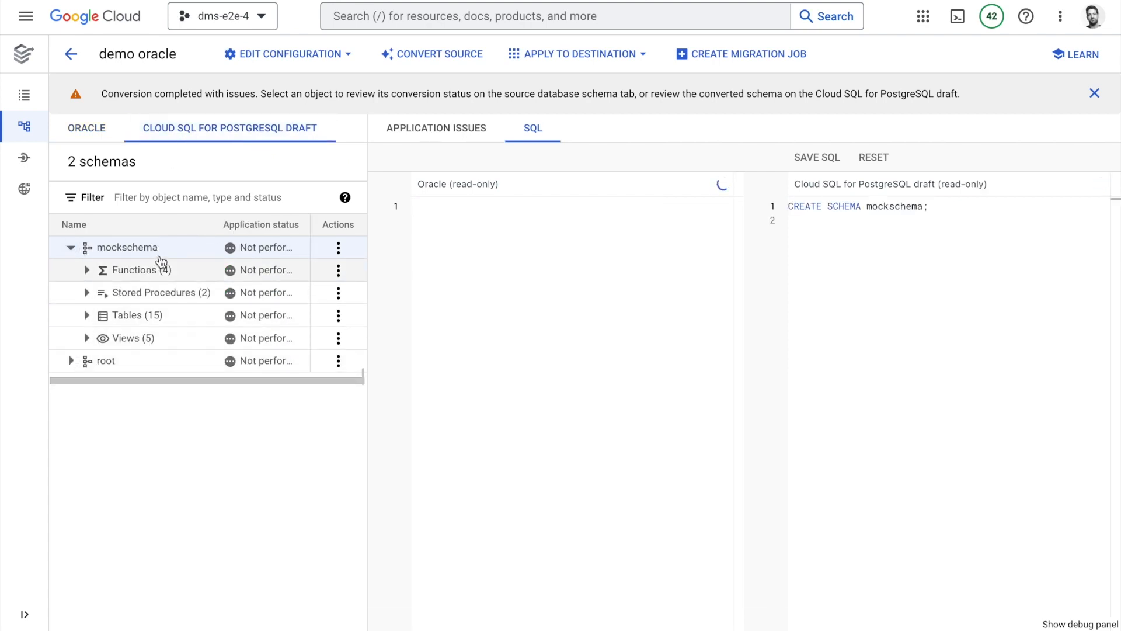
Step: Start applying the draft to the destination, using the tested Cloud SQL PostgreSQL demo connection profile as the defined destination
left_click(582, 56)
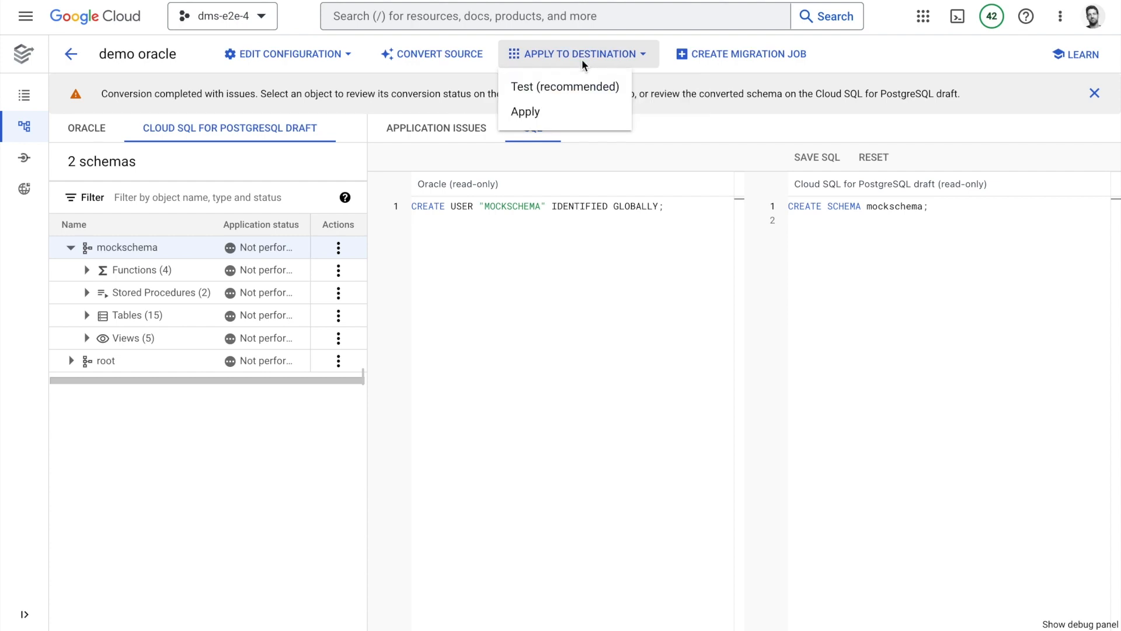
left_click(564, 113)
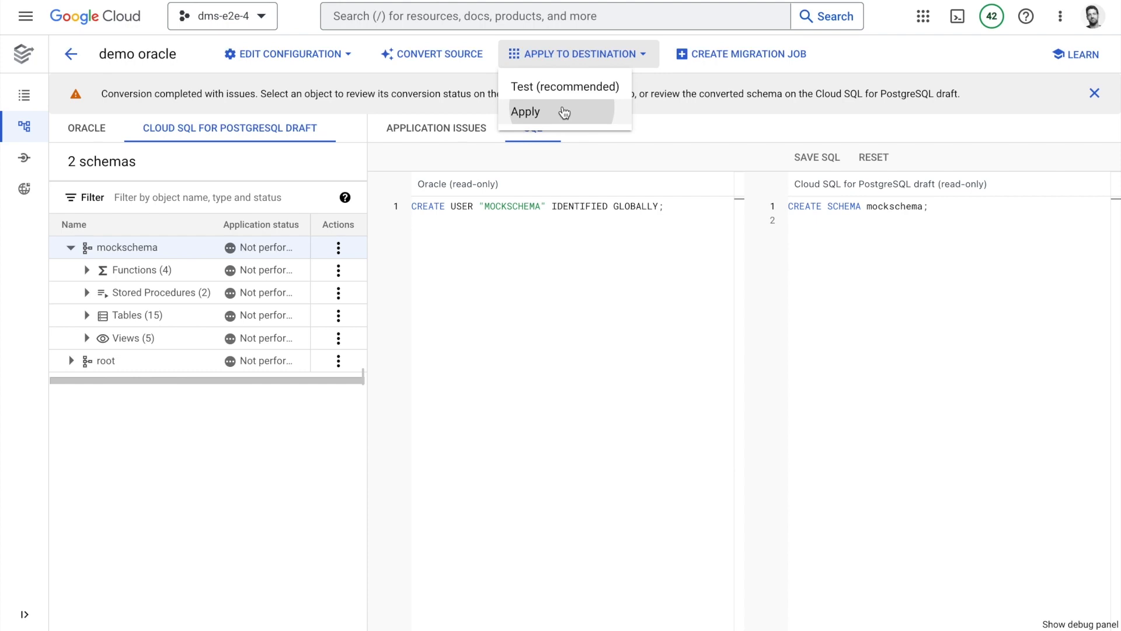
left_click(564, 112)
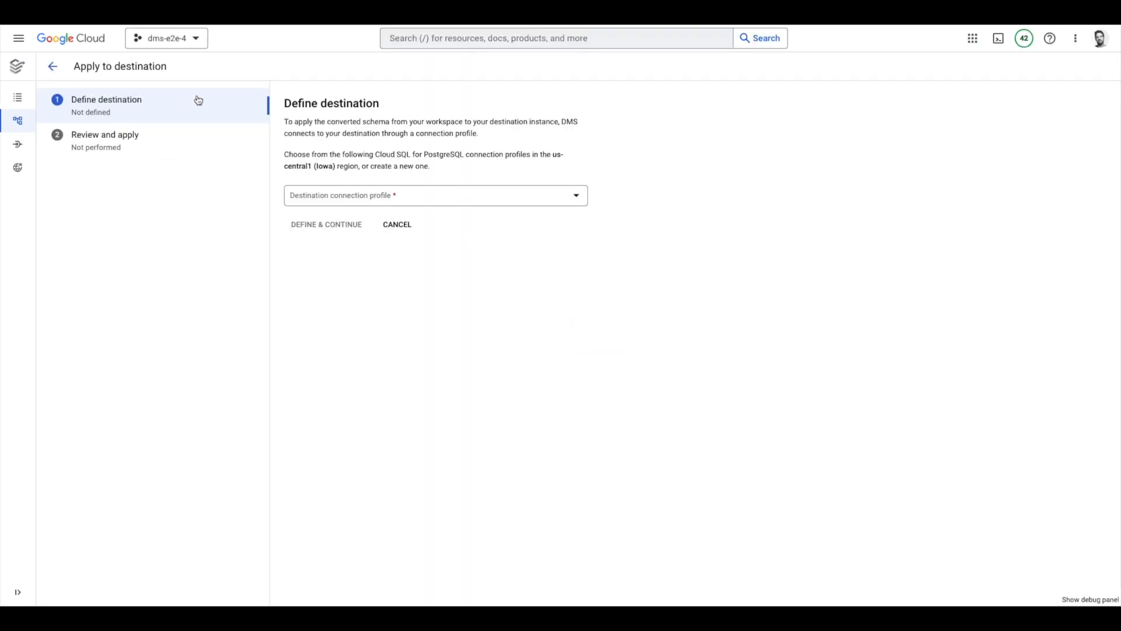
left_click(317, 195)
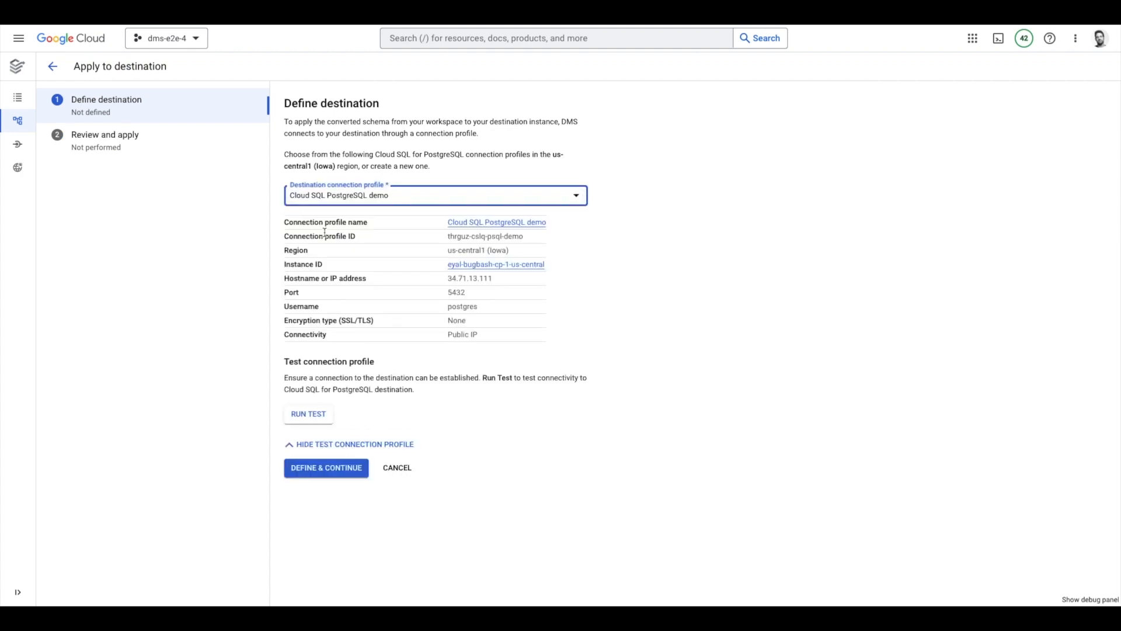
left_click(307, 415)
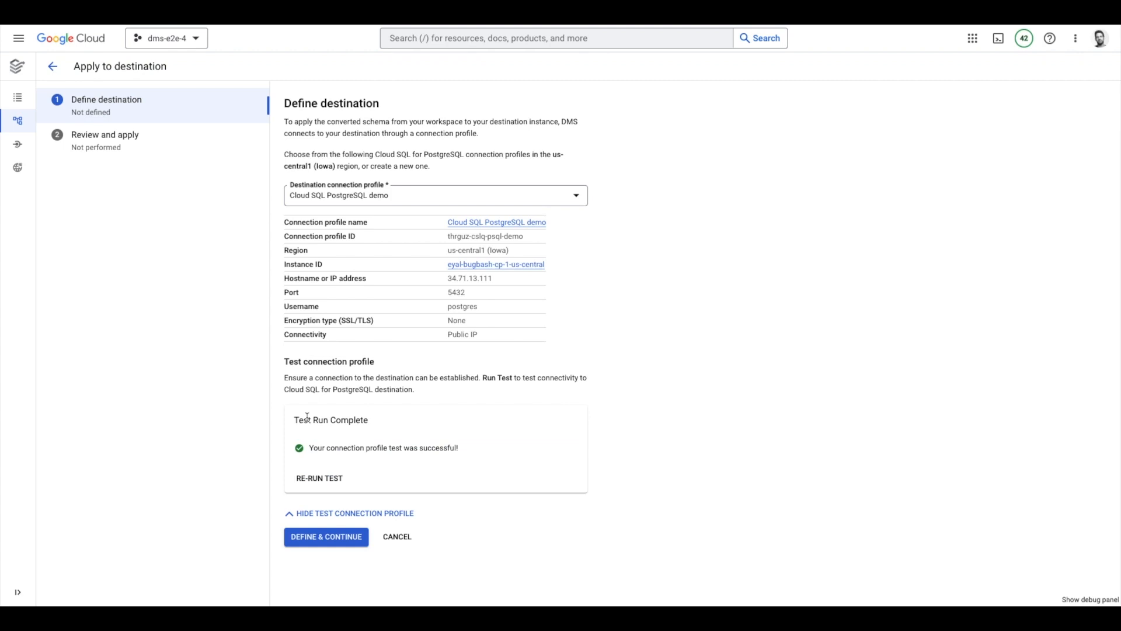
left_click(310, 539)
Step: Select the functions, stored procedures and tables of mockschema and apply them to the destination
left_click(329, 270)
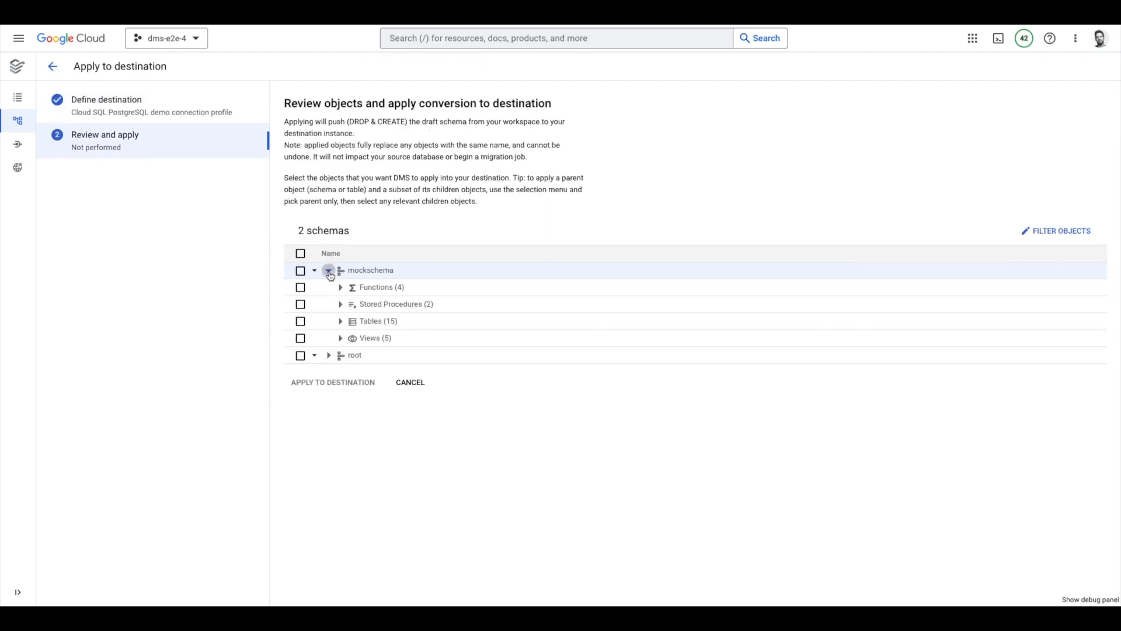
left_click(329, 355)
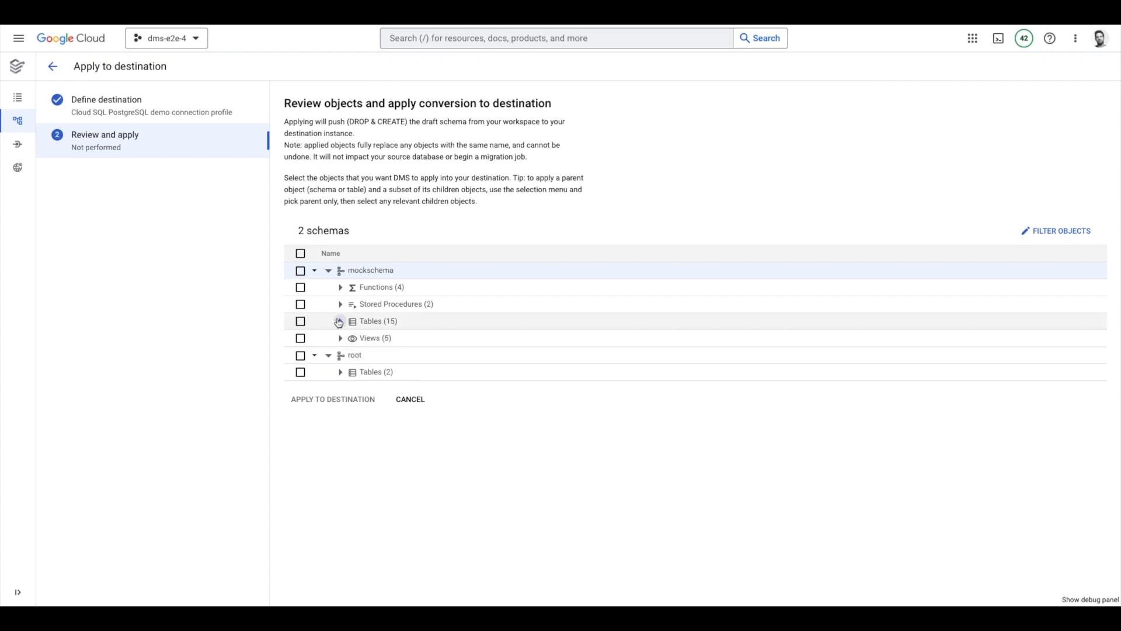
left_click(301, 288)
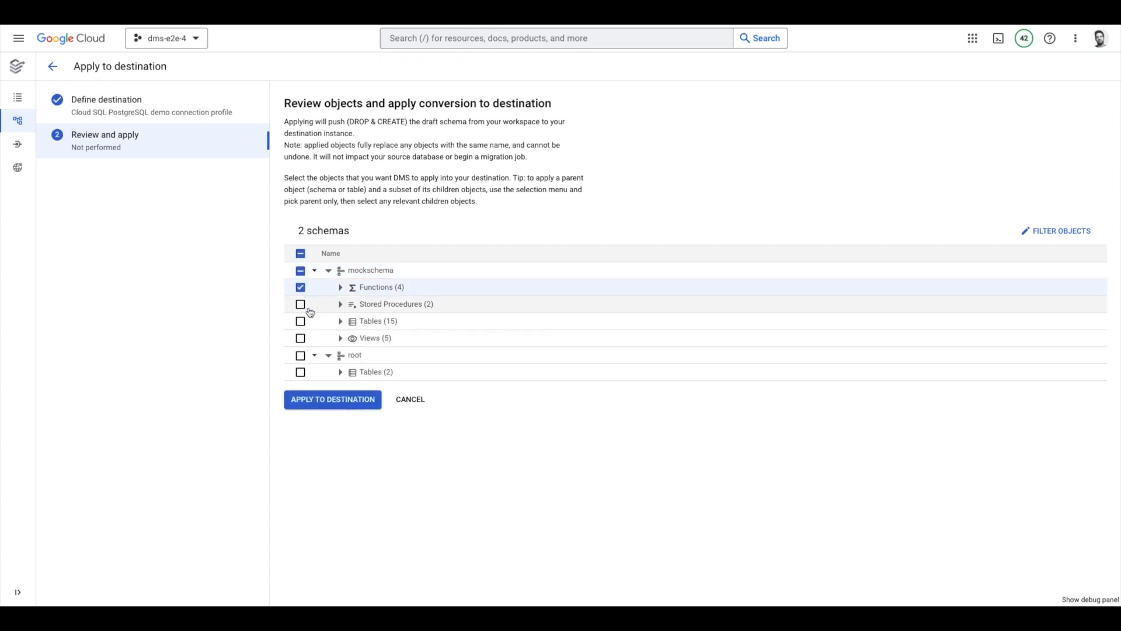
left_click(301, 305)
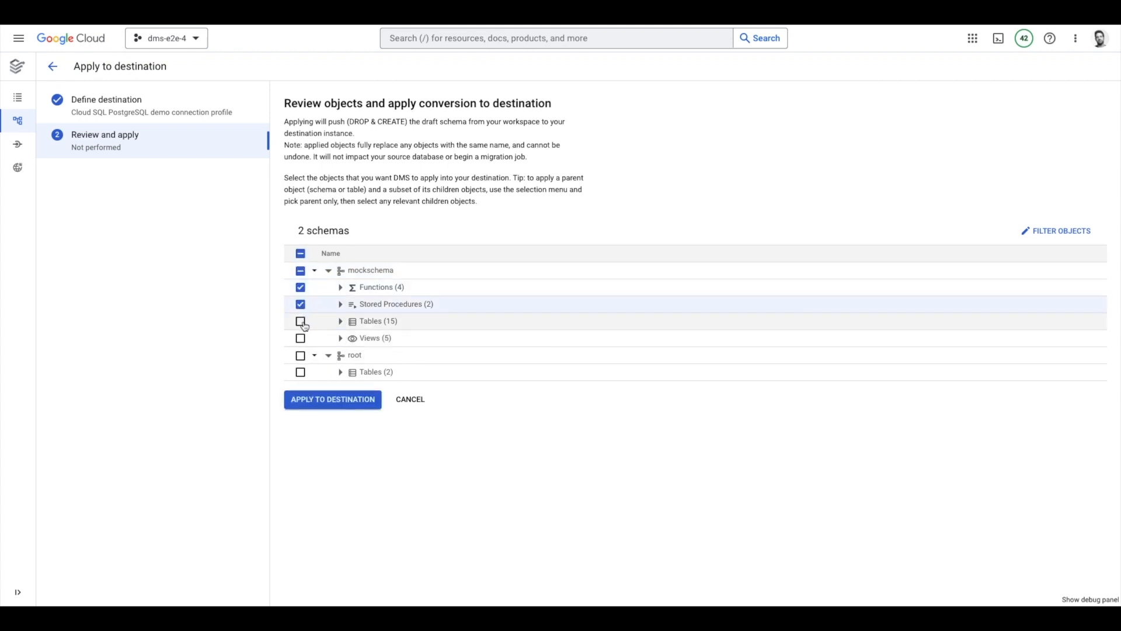
left_click(302, 322)
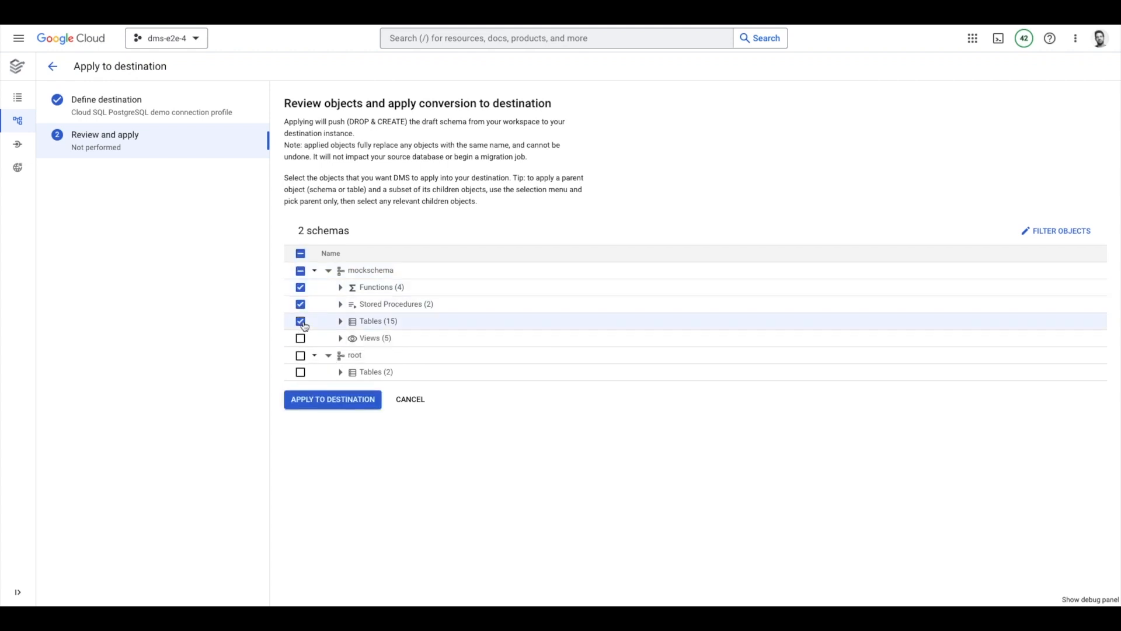
left_click(330, 403)
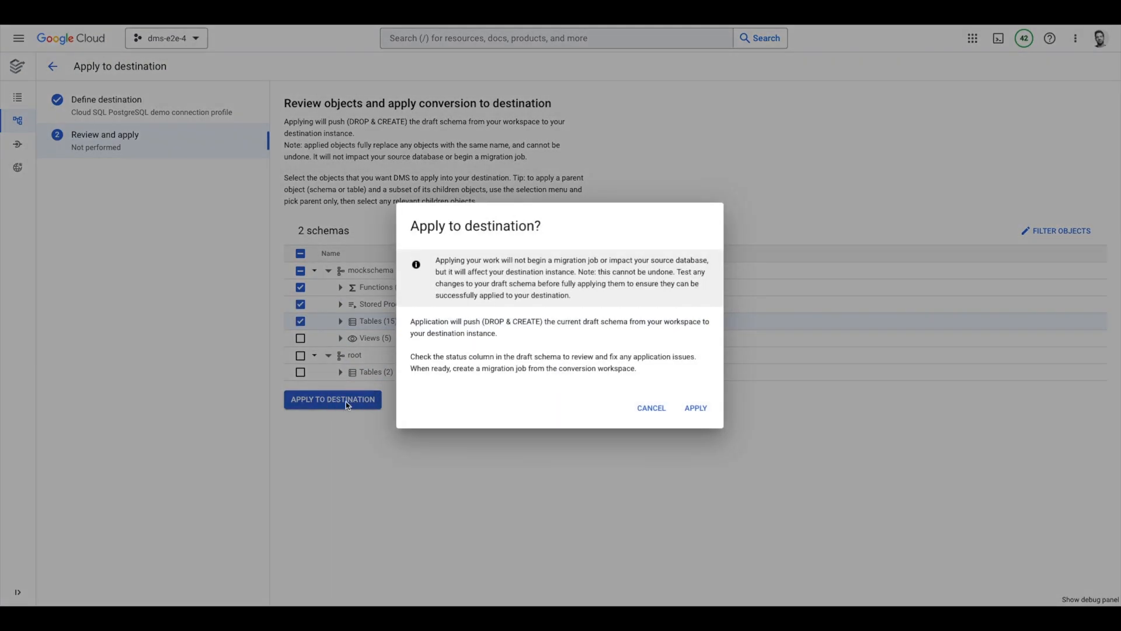
left_click(693, 409)
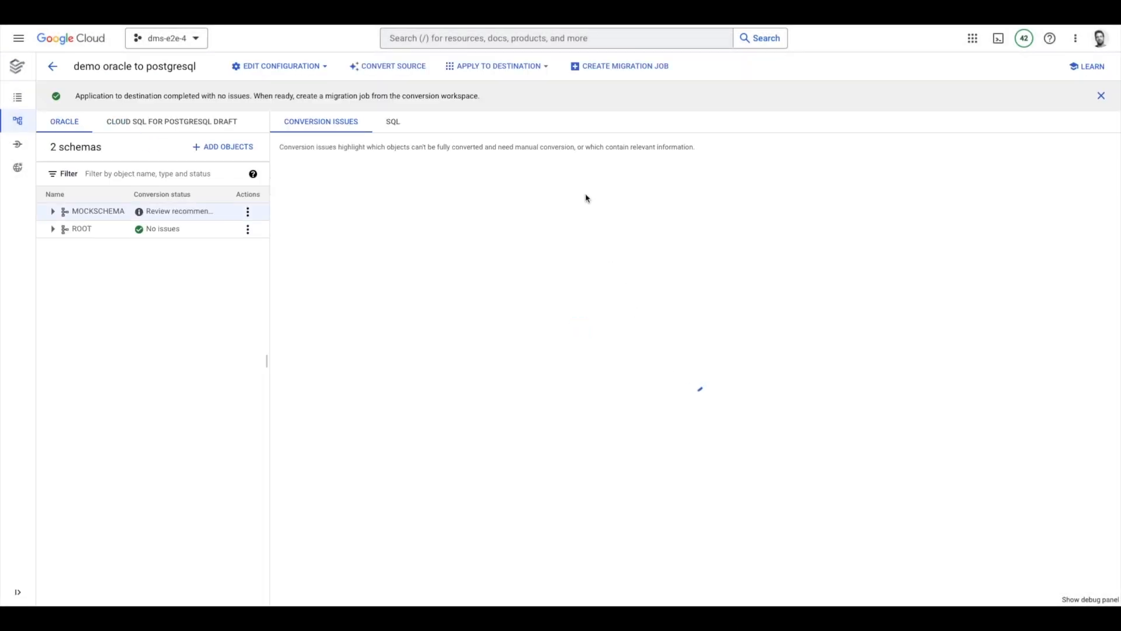
Step: Start a new migration job from the conversion workspace and name it demo Oracle to PostgreSQL
left_click(616, 68)
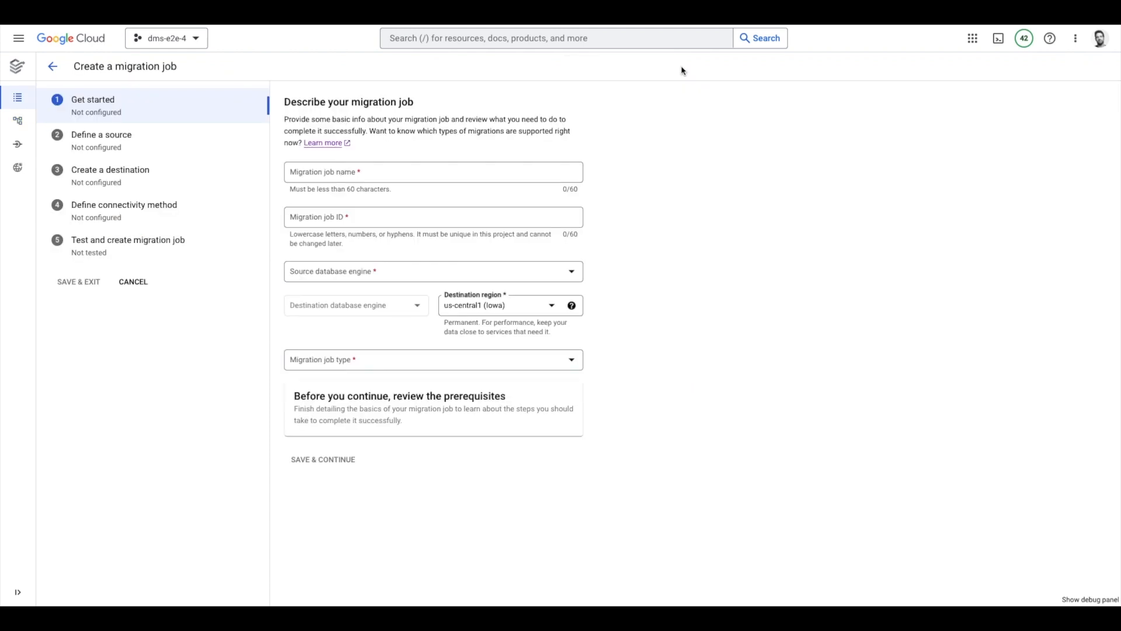
left_click(448, 173)
type("demo")
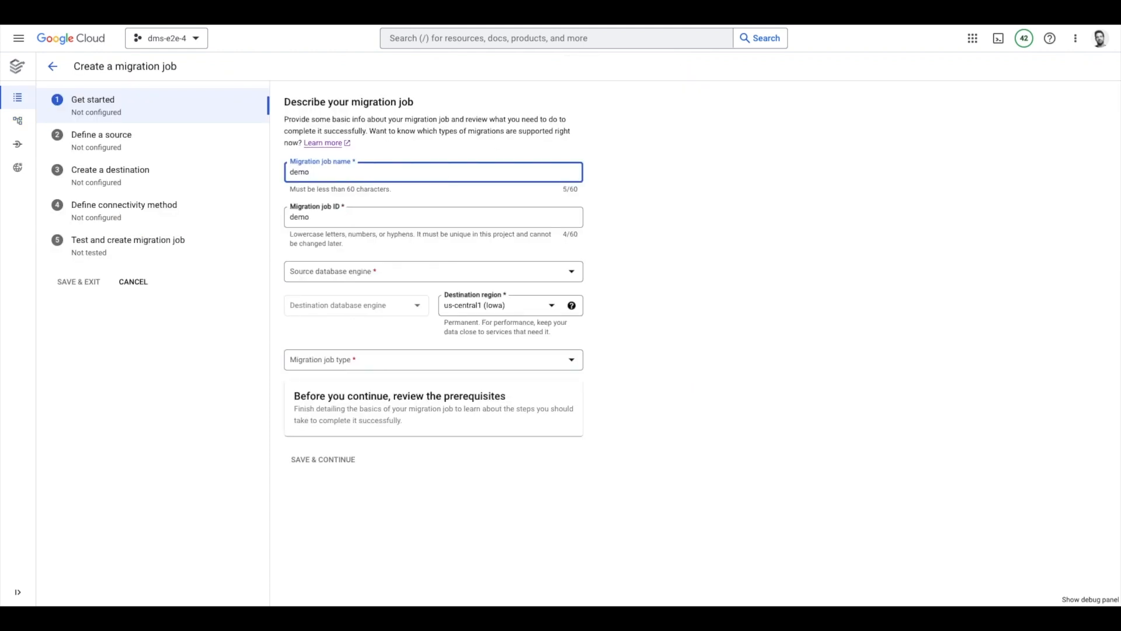
type(" Oracle to PostgreSQL")
key("Tab")
key("Tab")
Step: Set the migration job's source database engine to Oracle and save the job description
left_click(380, 275)
scroll(346, 393, "down", 2)
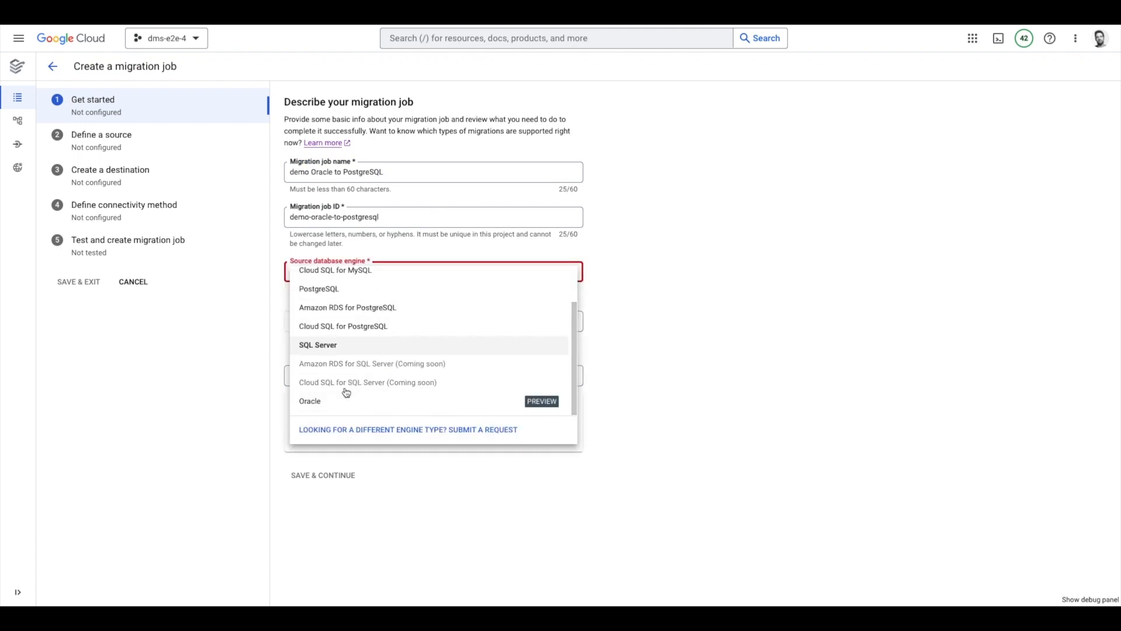
left_click(346, 401)
scroll(493, 460, "down", 1)
left_click(357, 578)
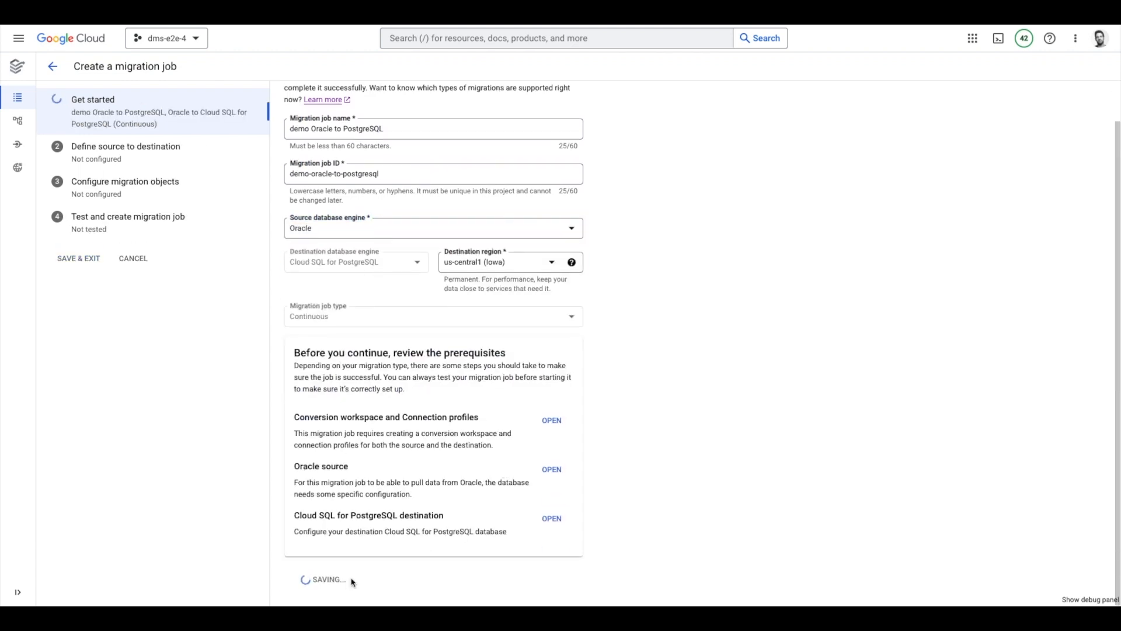
Step: Define Oracle Source as the source connection profile and Cloud SQL PostgreSQL demo as the destination profile, and save them
left_click(399, 197)
left_click(378, 242)
left_click(373, 301)
left_click(361, 343)
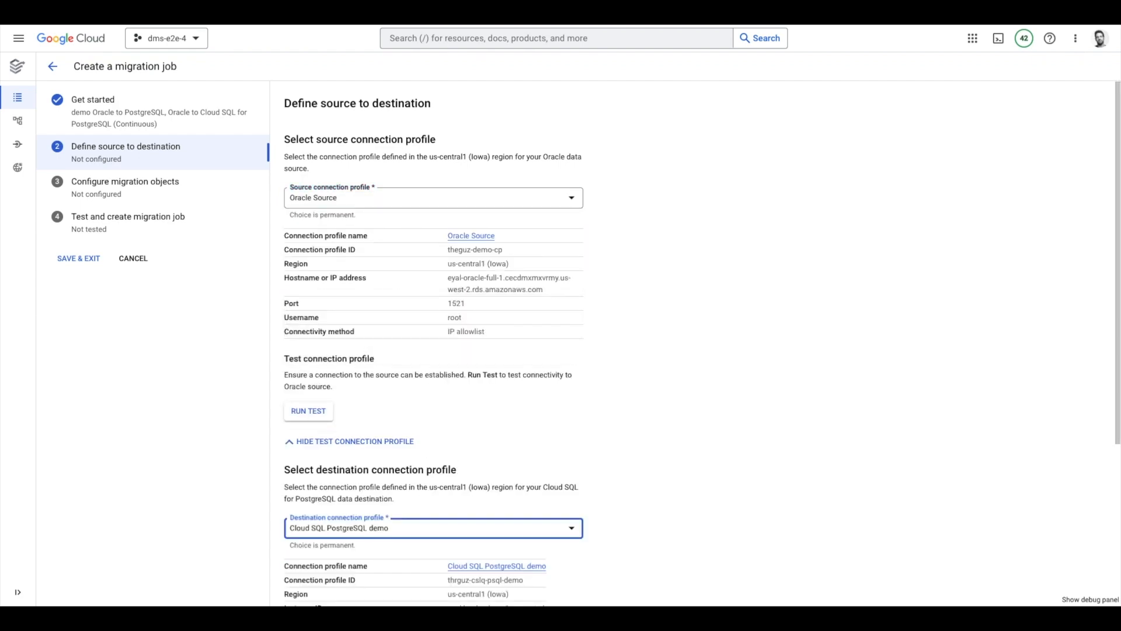
scroll(351, 526, "down", 4)
left_click(345, 580)
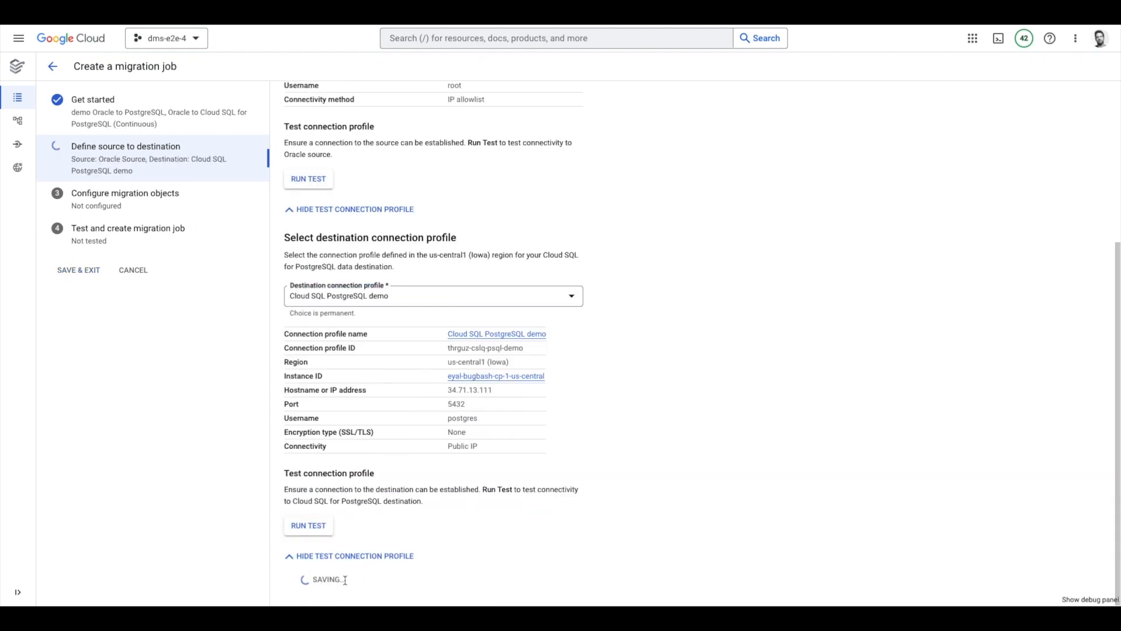
Step: Choose the conversion workspace demo oracle to postgresql, select the whole MOCKSCHEMA schema for migration and save the object configuration
left_click(455, 192)
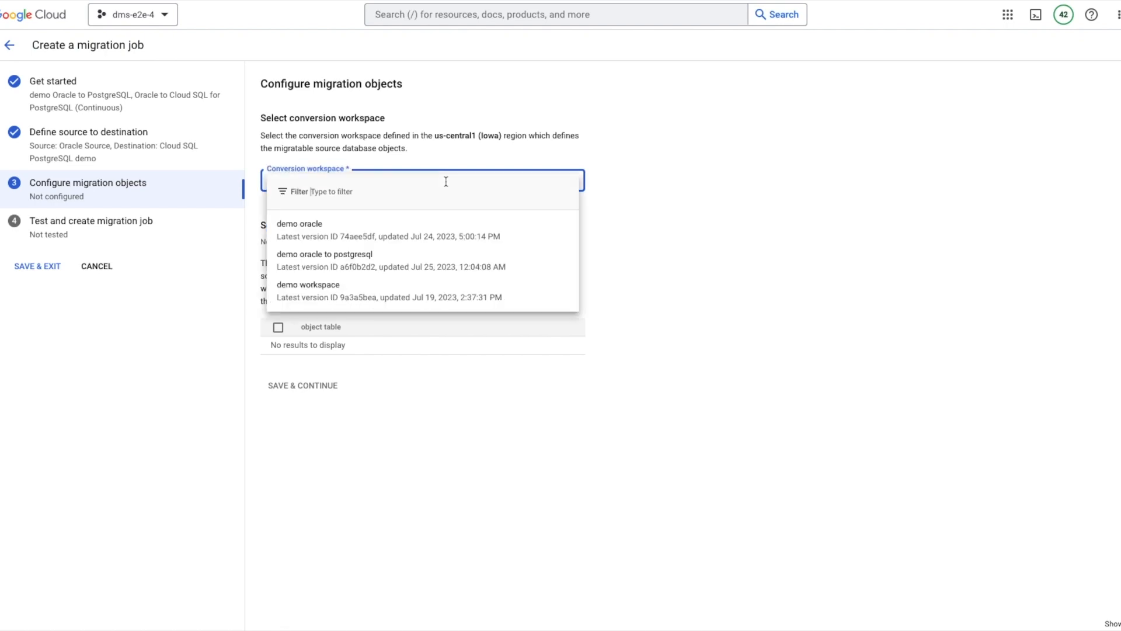
left_click(395, 263)
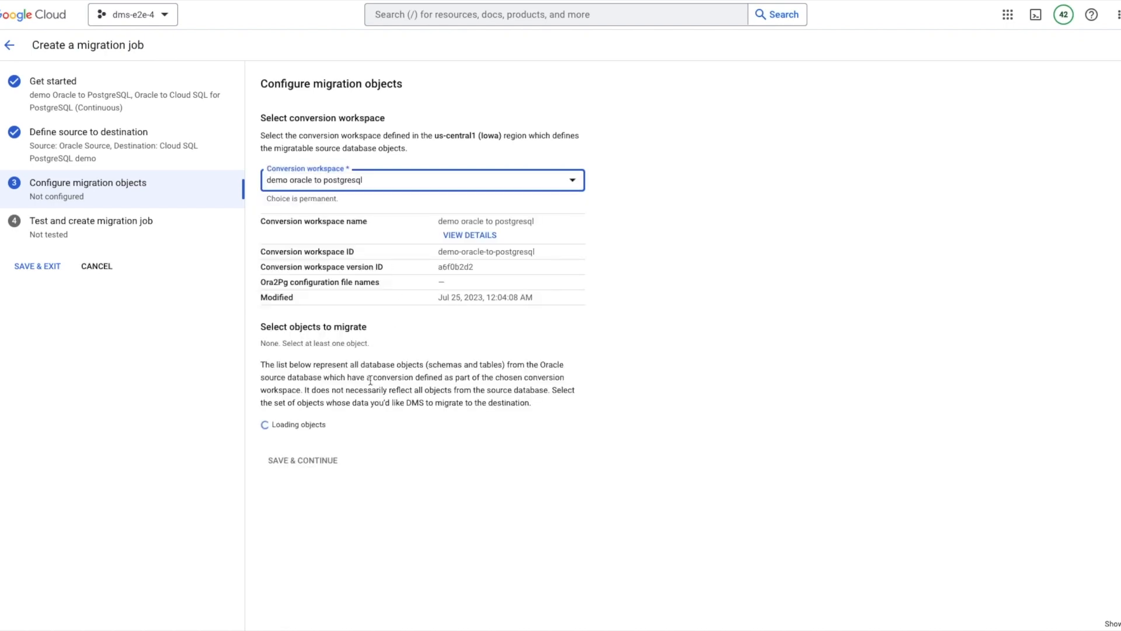
left_click(308, 446)
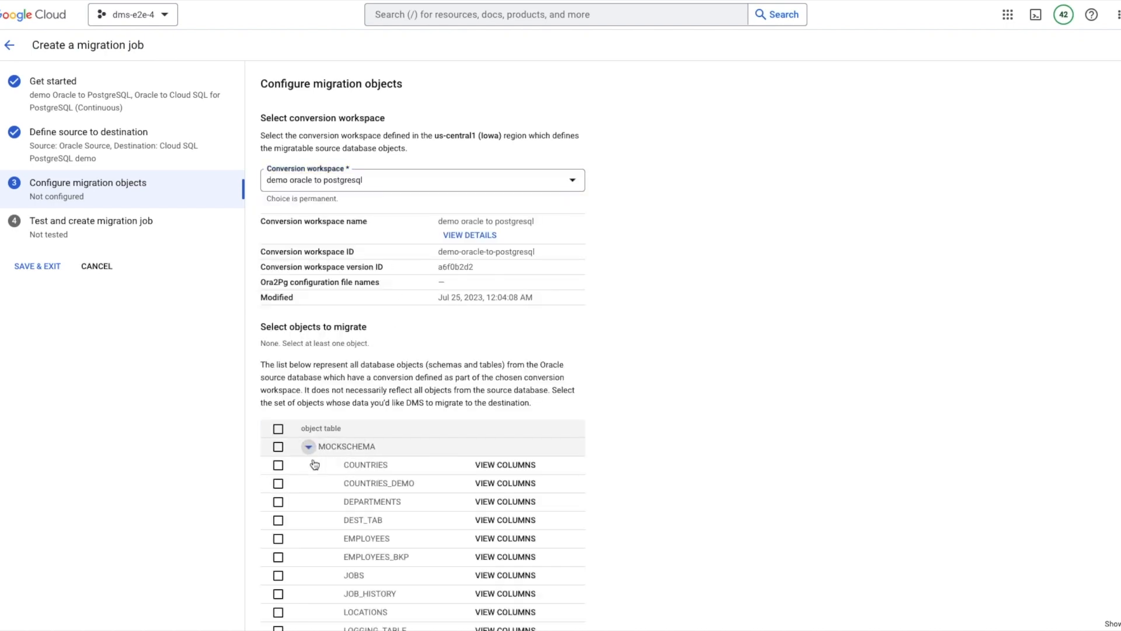
scroll(315, 524, "down", 3)
left_click(308, 562)
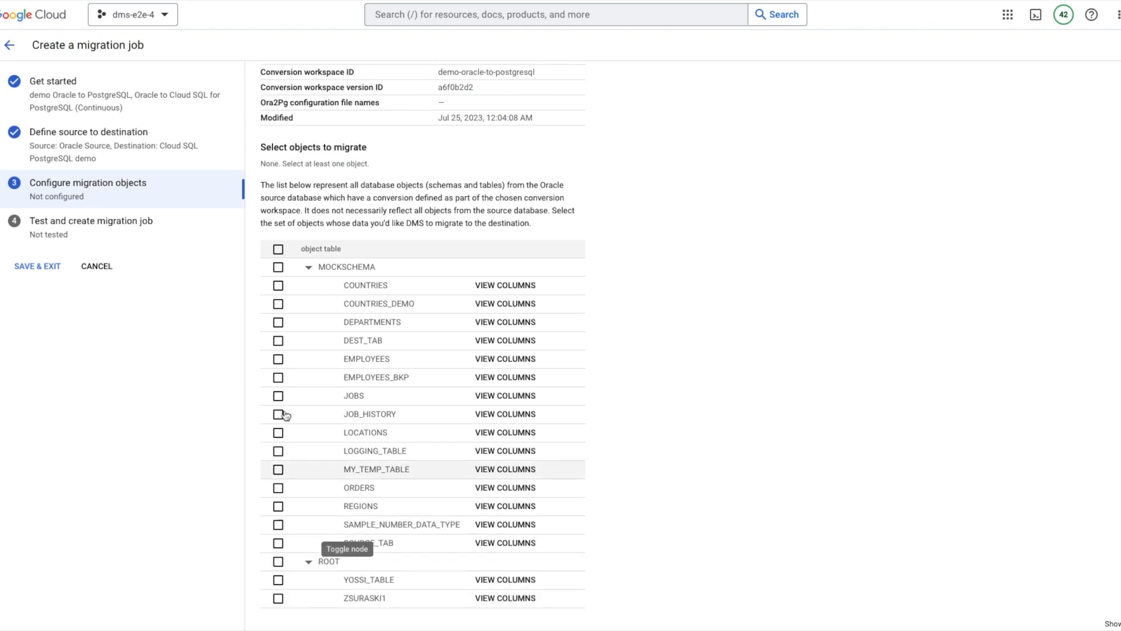
left_click(308, 562)
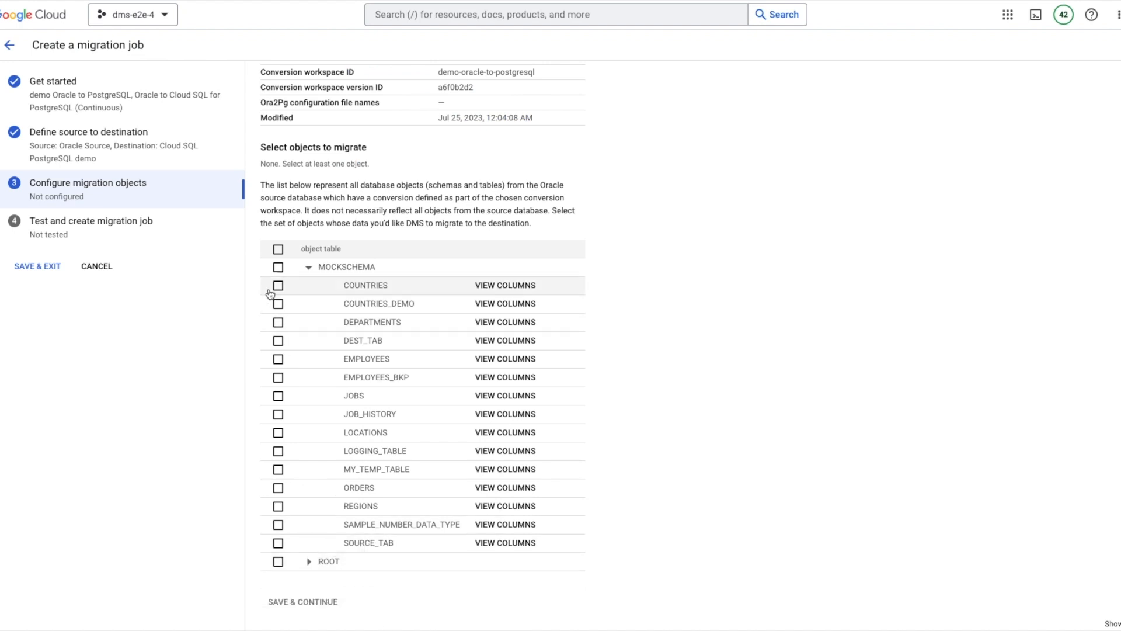
left_click(278, 267)
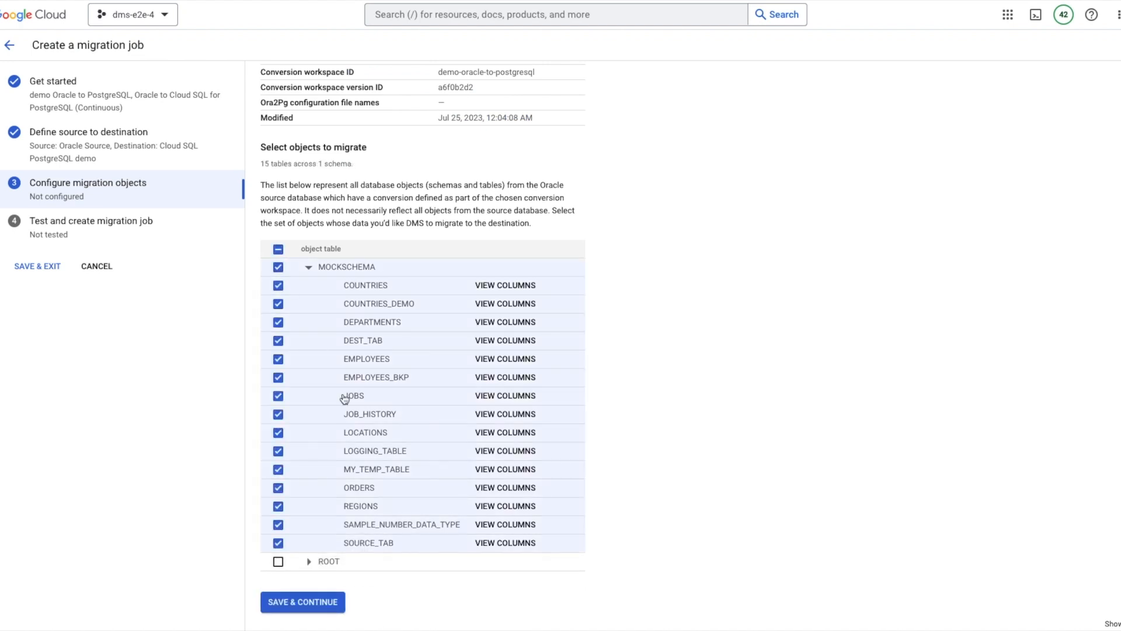
left_click(327, 607)
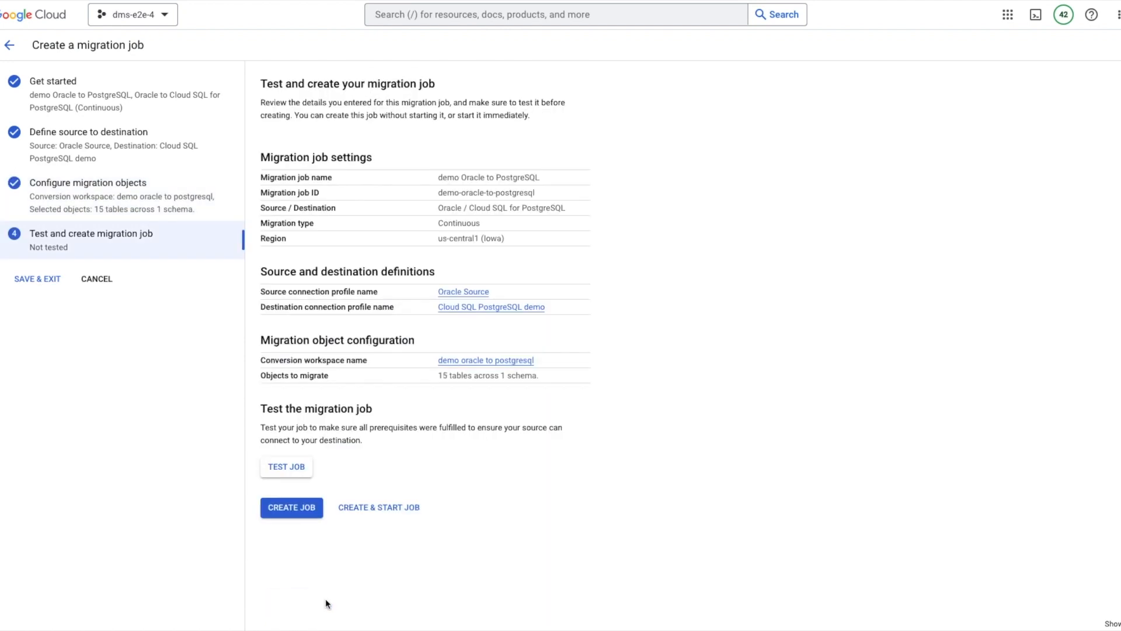
Step: Test the migration job, then create and start it
left_click(296, 468)
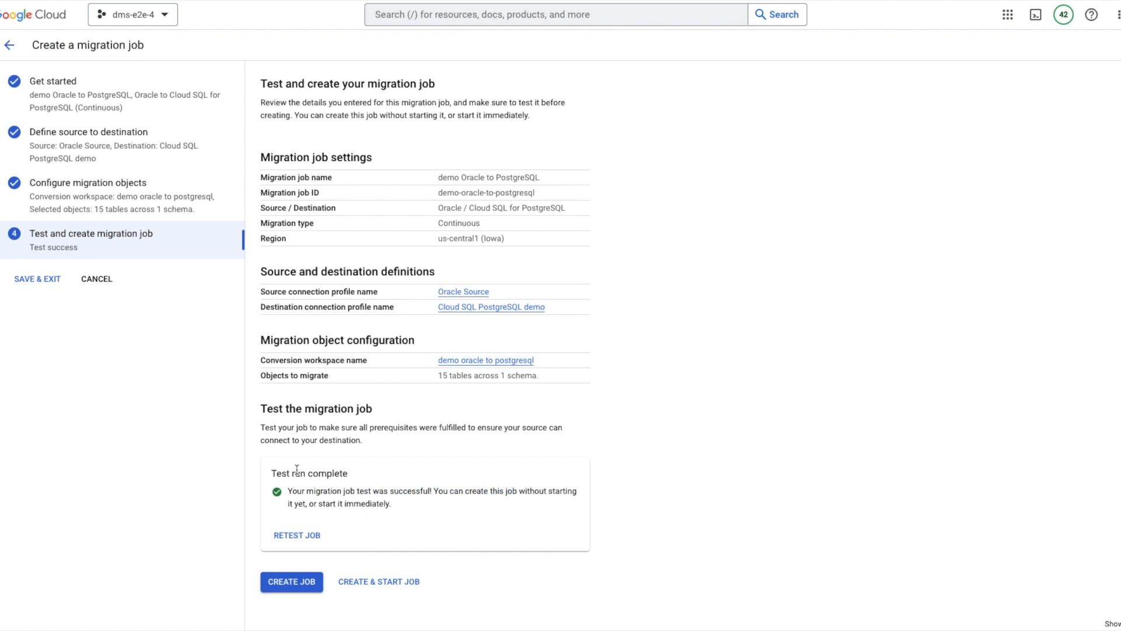
left_click(370, 582)
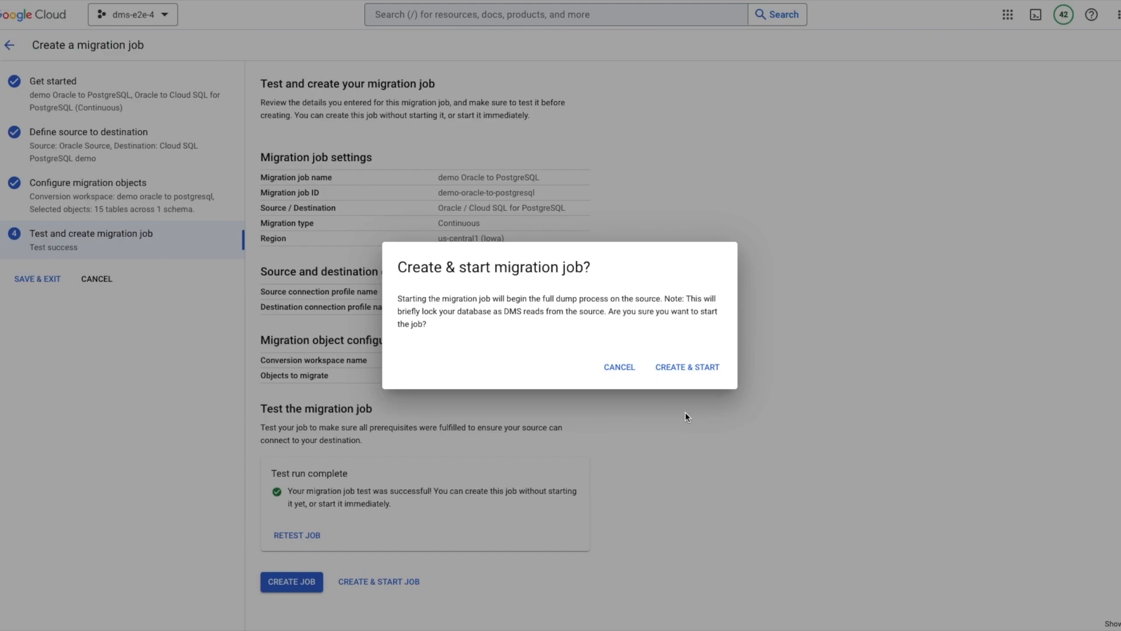
left_click(691, 368)
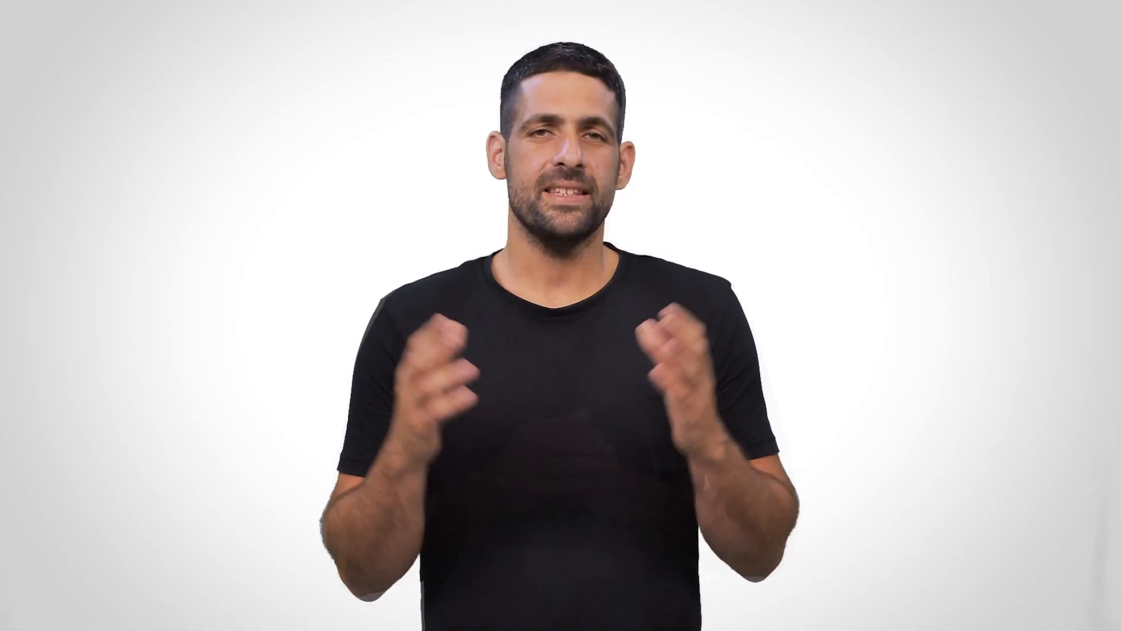